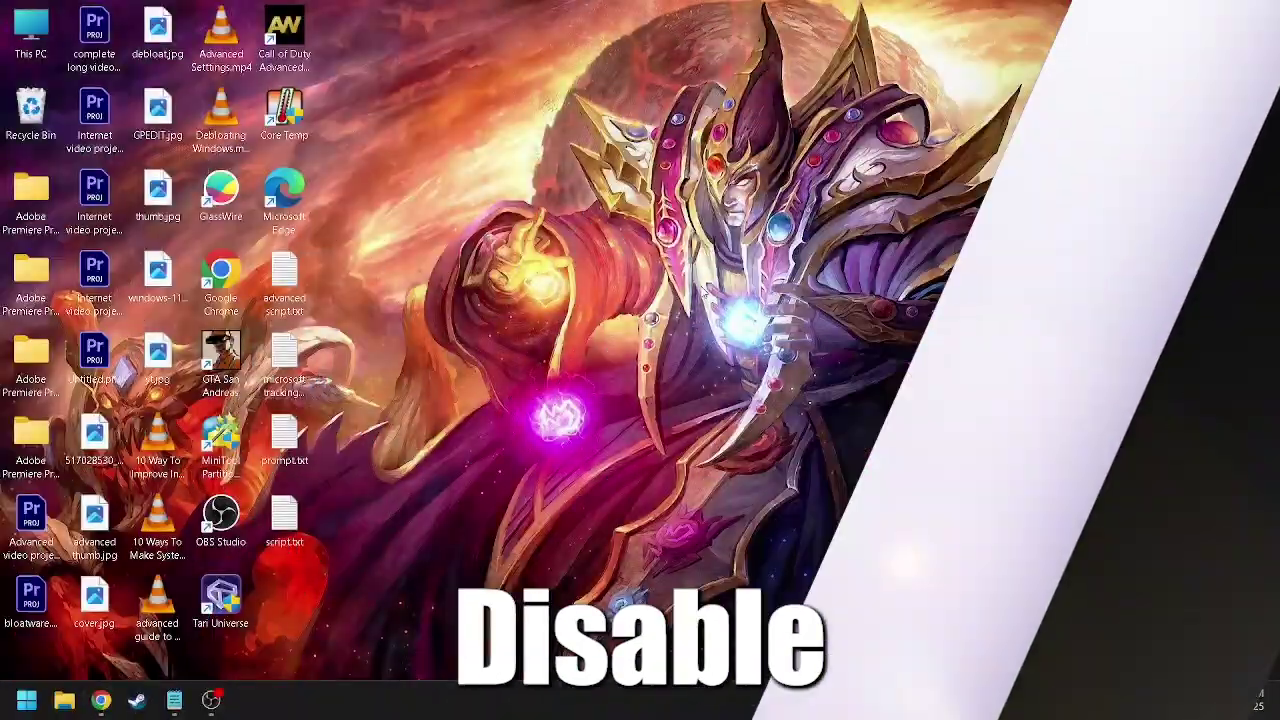
Launch gpedit.msc and browse to Computer Configuration > Administrative Templates > Windows Components > Data Collection and Preview Builds.
key(super+r)
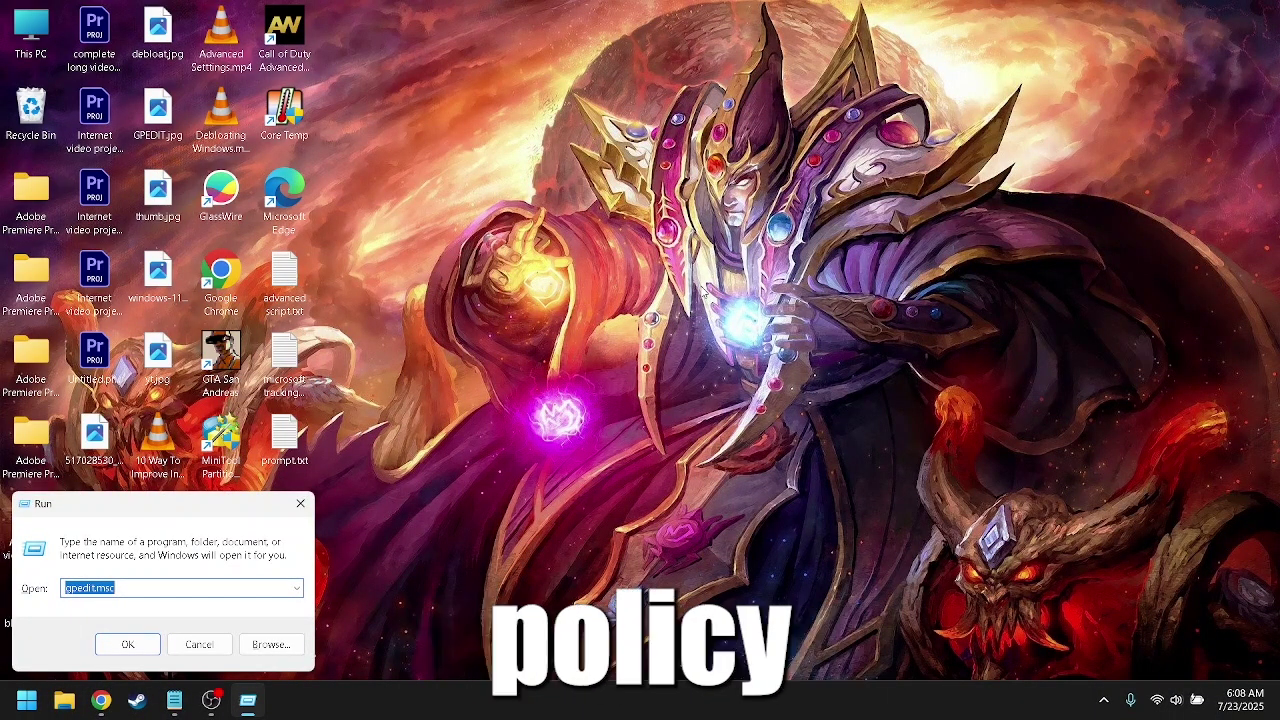
key(Return)
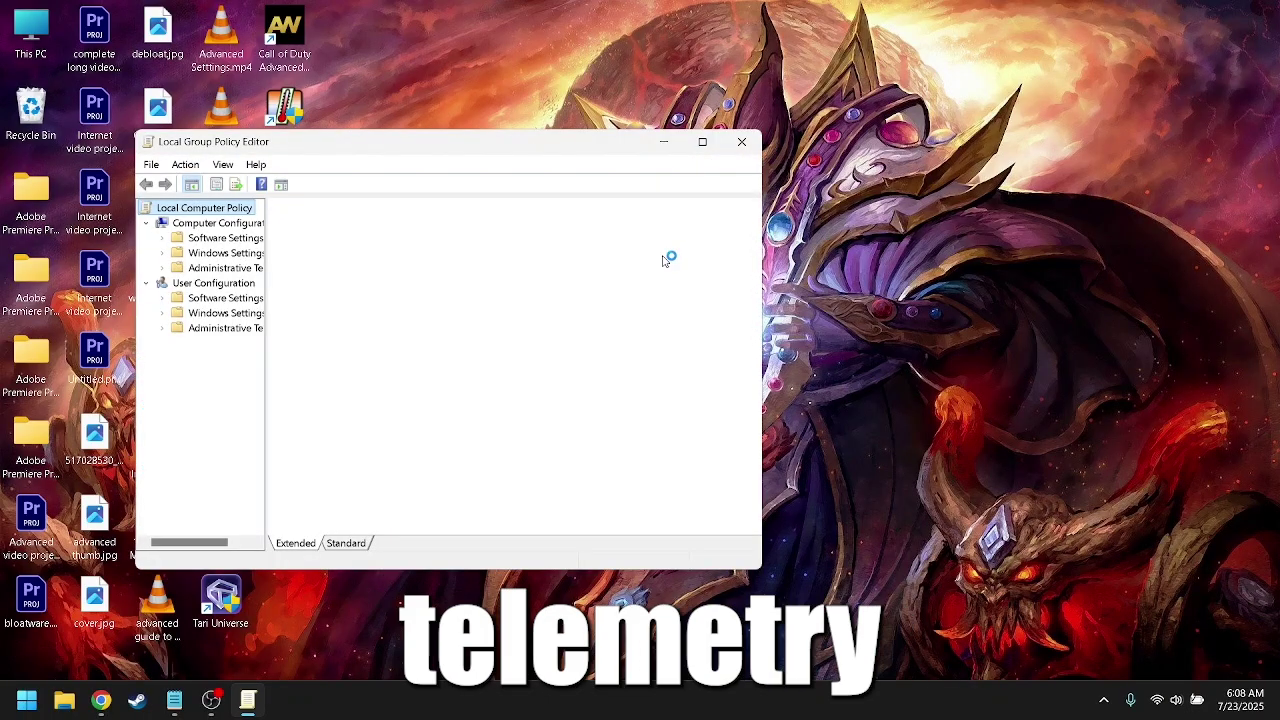
click(702, 141)
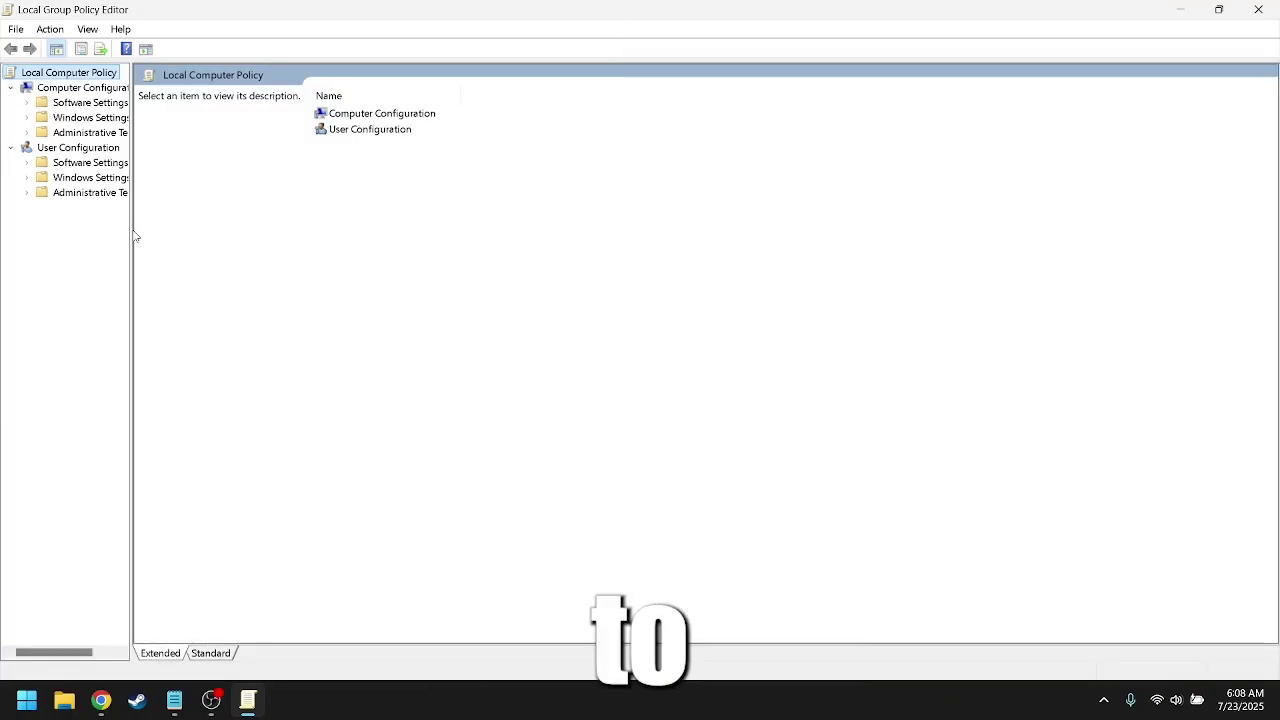
drag(129, 227, 249, 227)
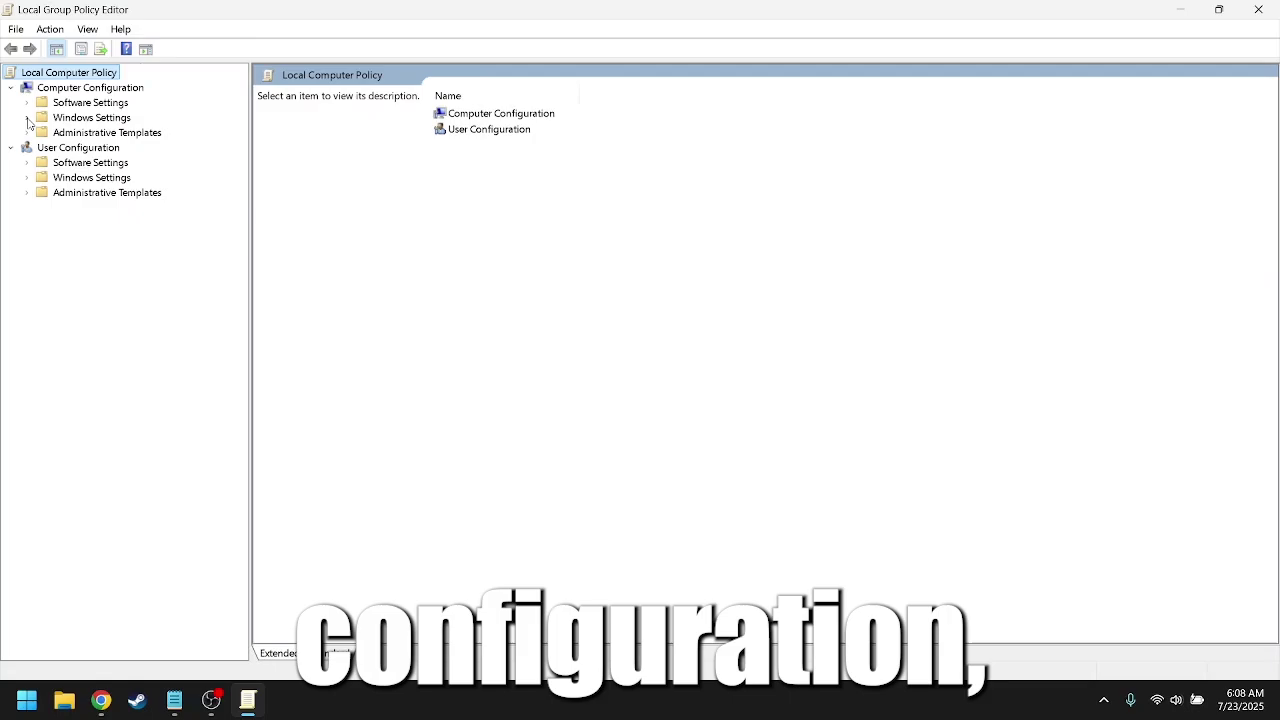
click(28, 133)
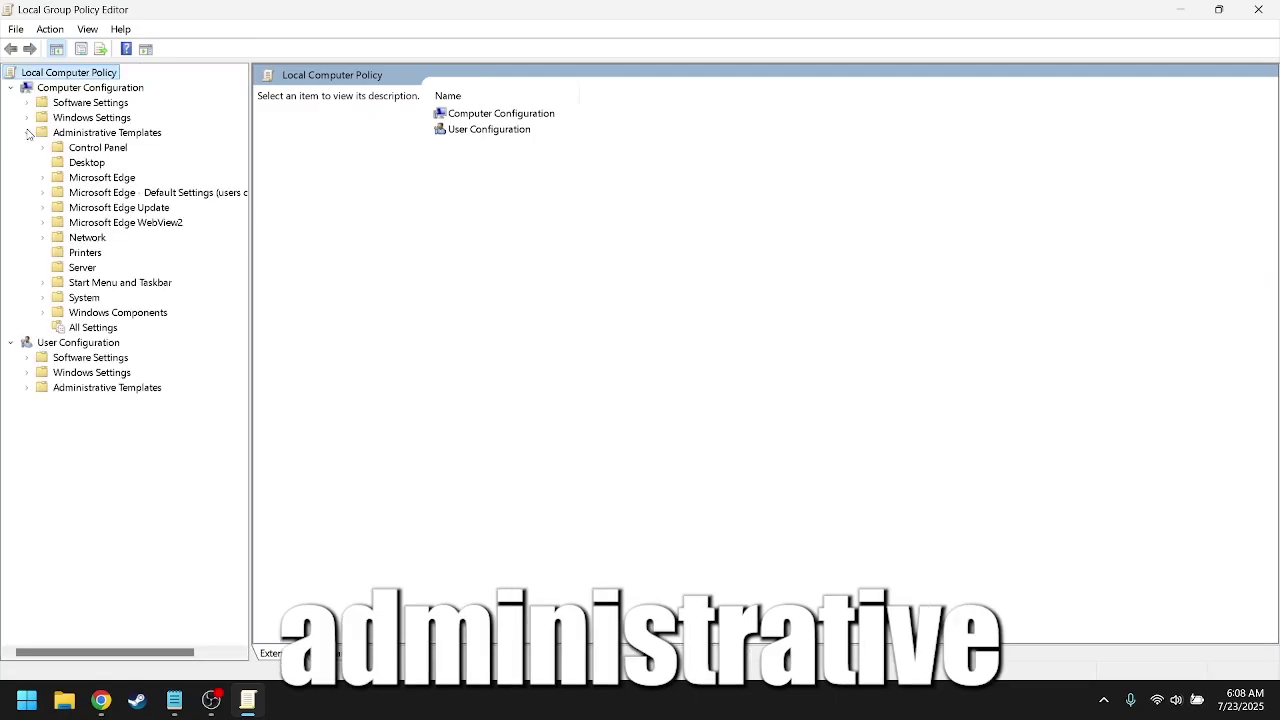
click(43, 312)
click(108, 208)
click(130, 297)
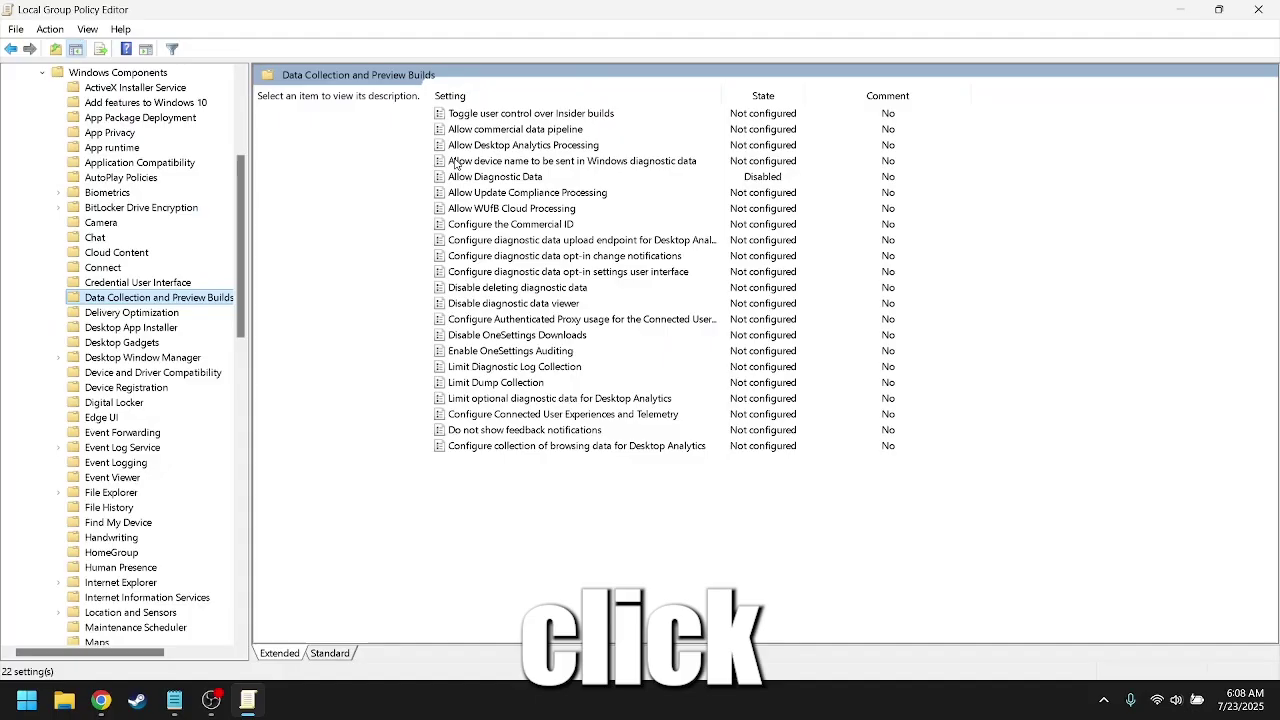
Confirm the Allow Diagnostic Data policy is set to Disabled and accept it.
click(487, 177)
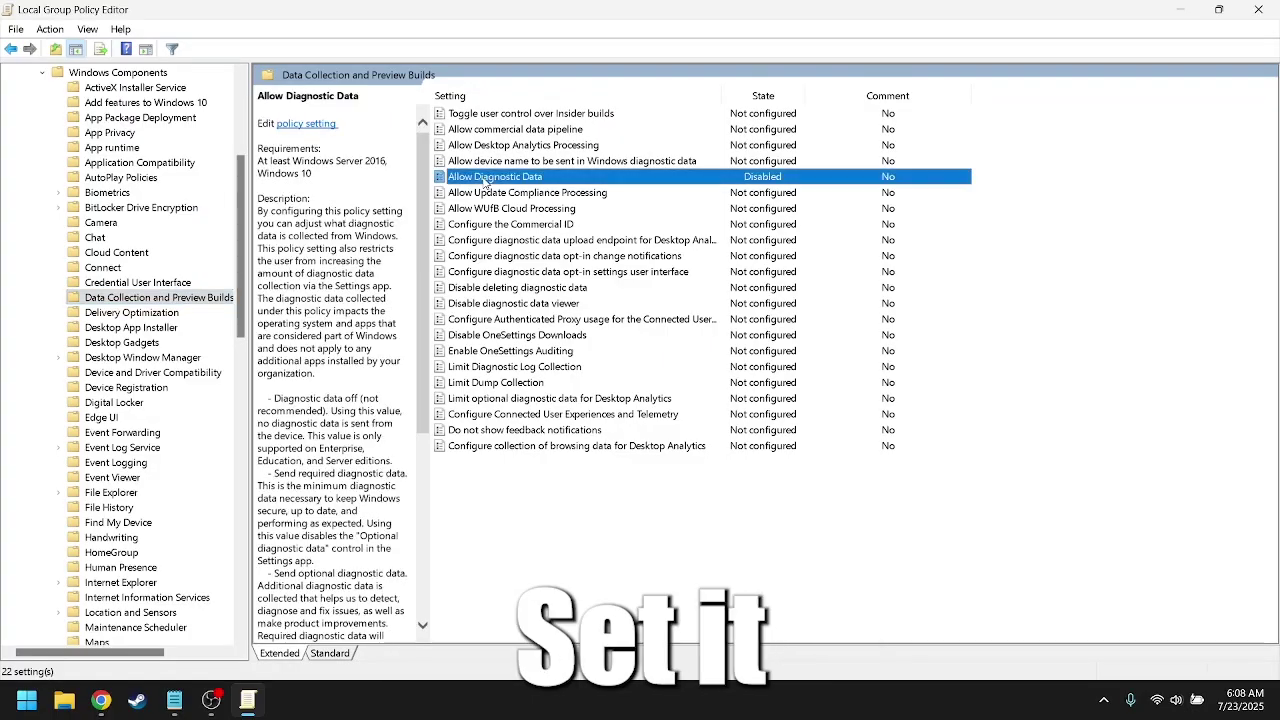
double_click(487, 178)
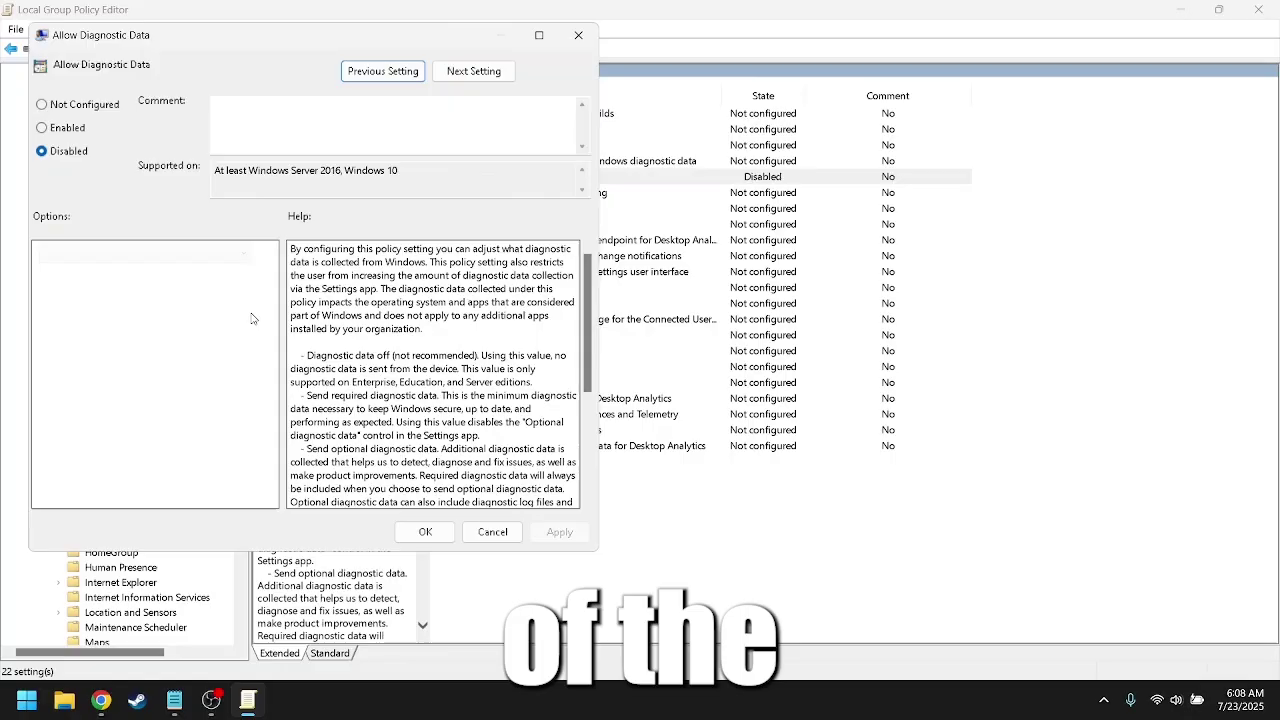
click(428, 531)
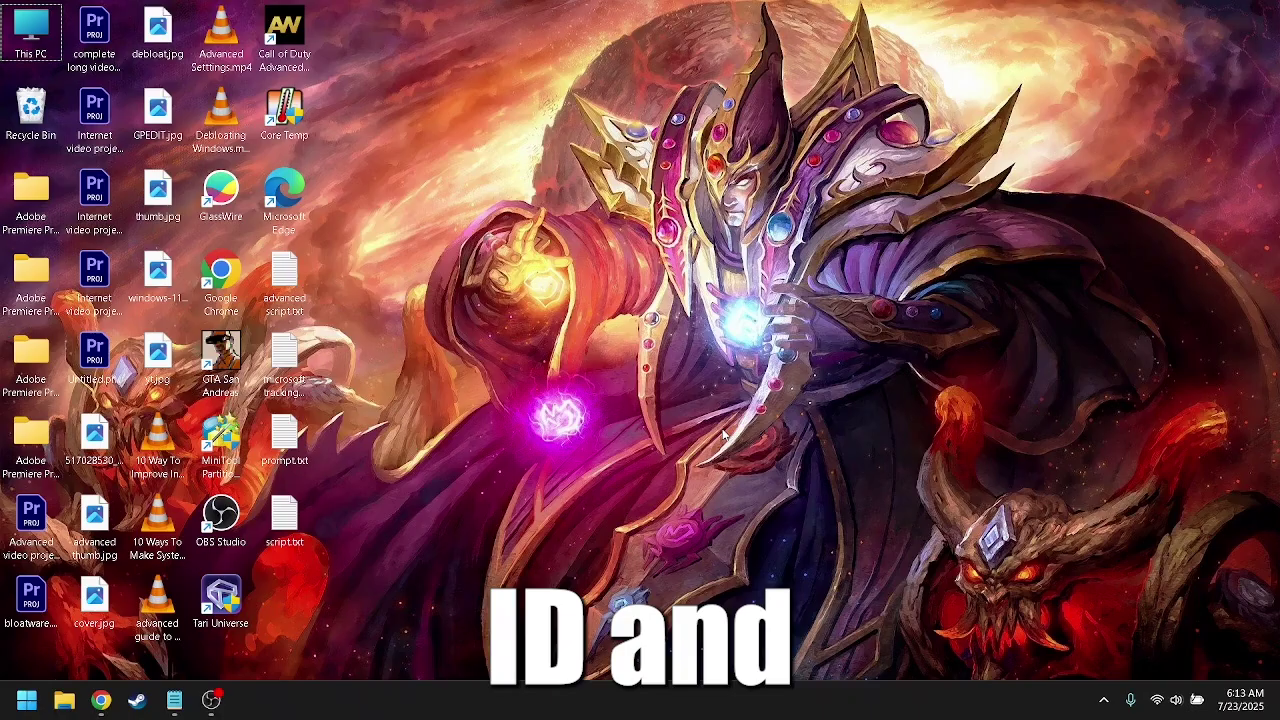
Open Settings and check that Privacy & security > Activity history storing is Off.
key(super)
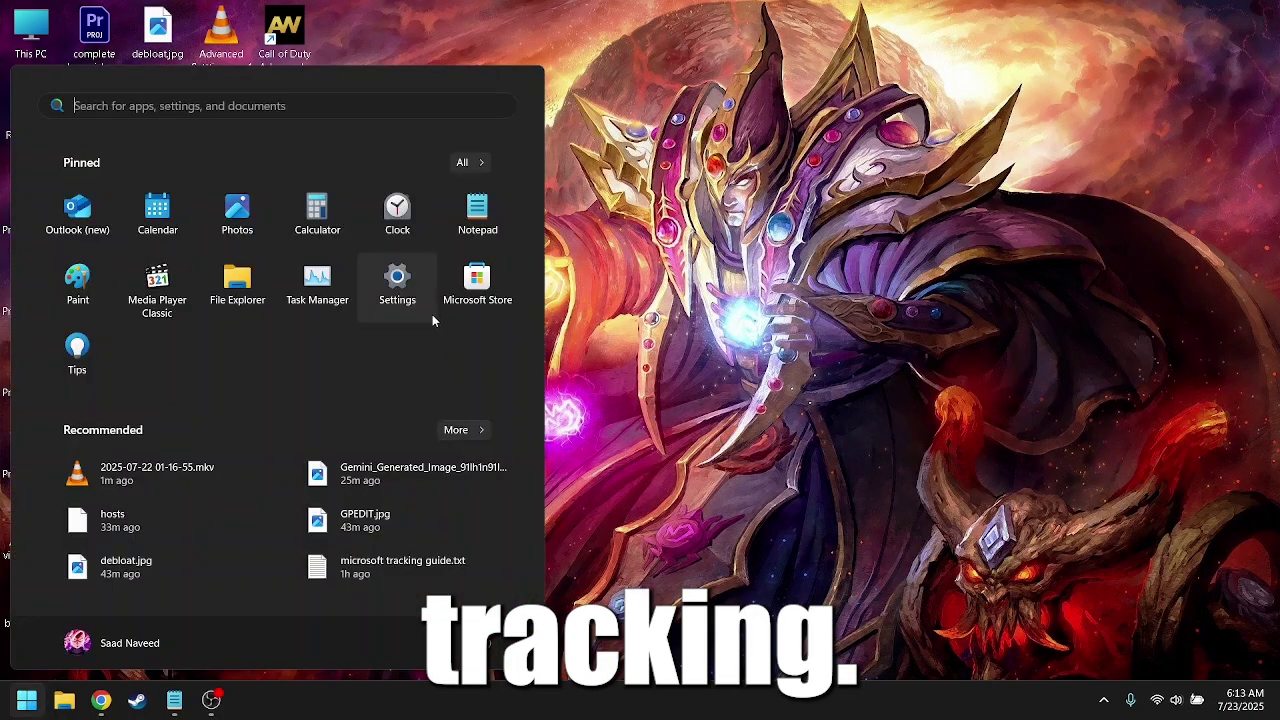
click(435, 319)
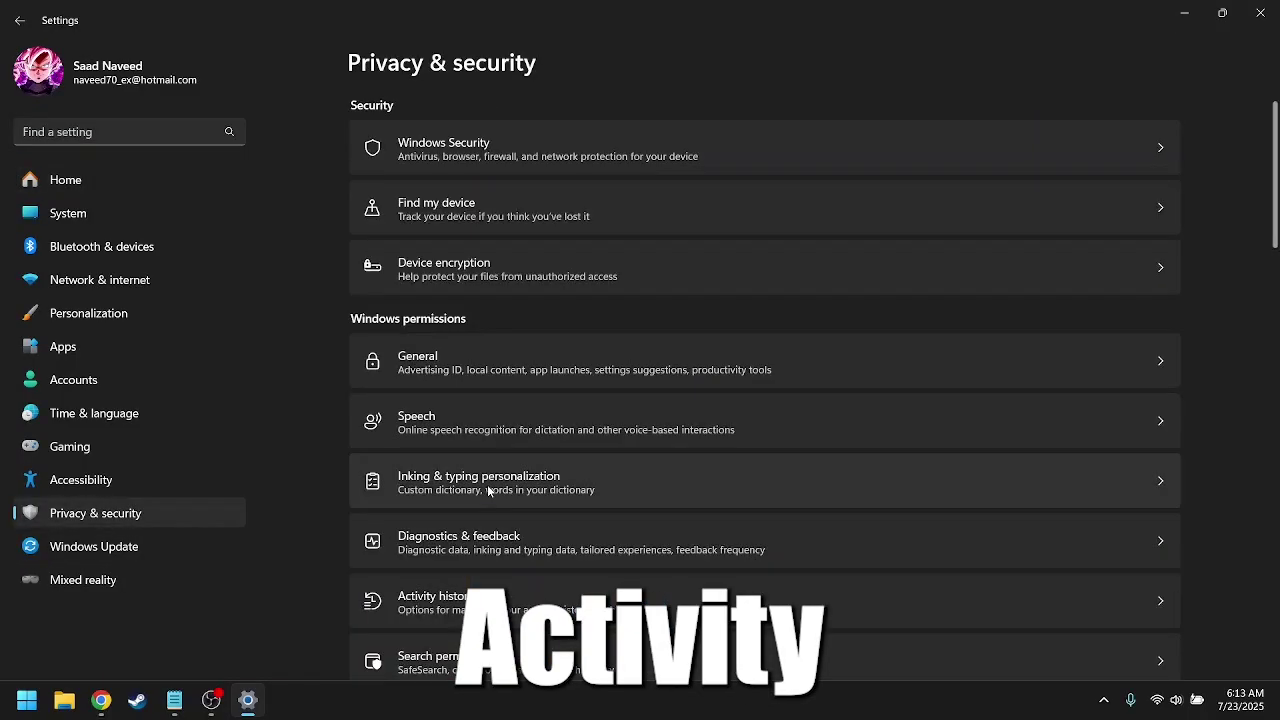
click(480, 600)
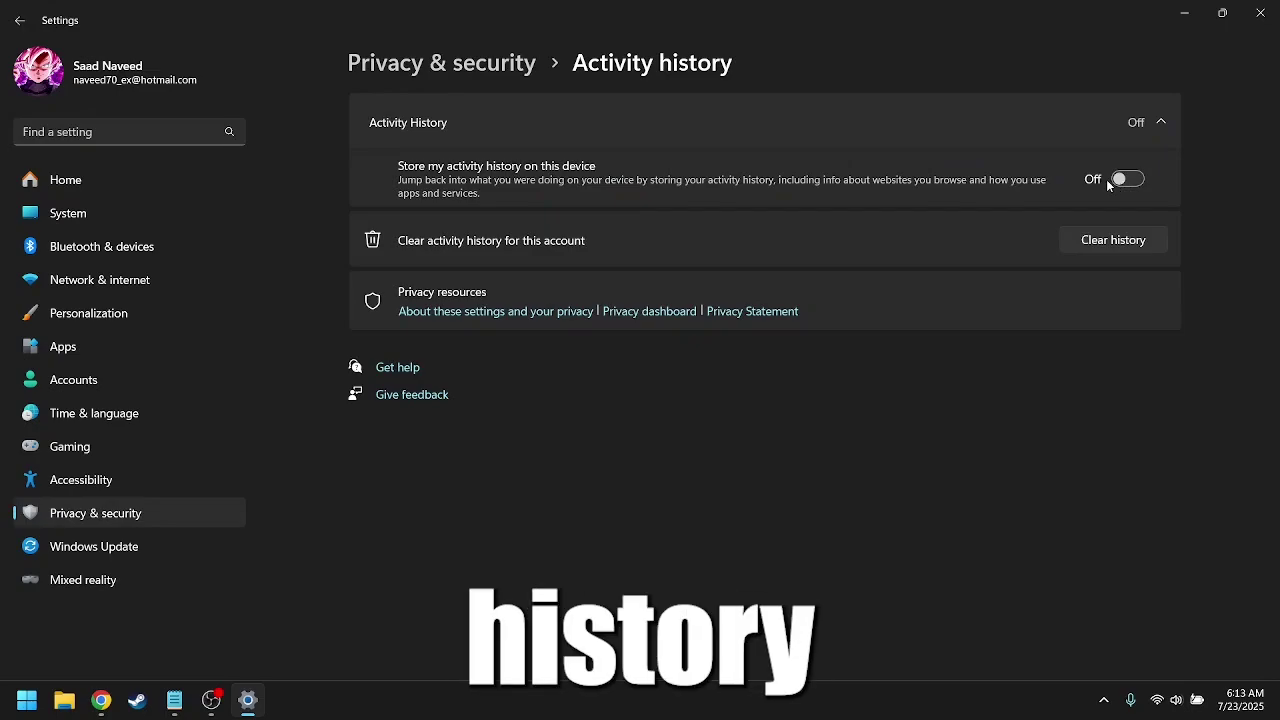
In Privacy & security > General, switch off the advertising ID, language-list and app-launch tracking toggles.
click(20, 21)
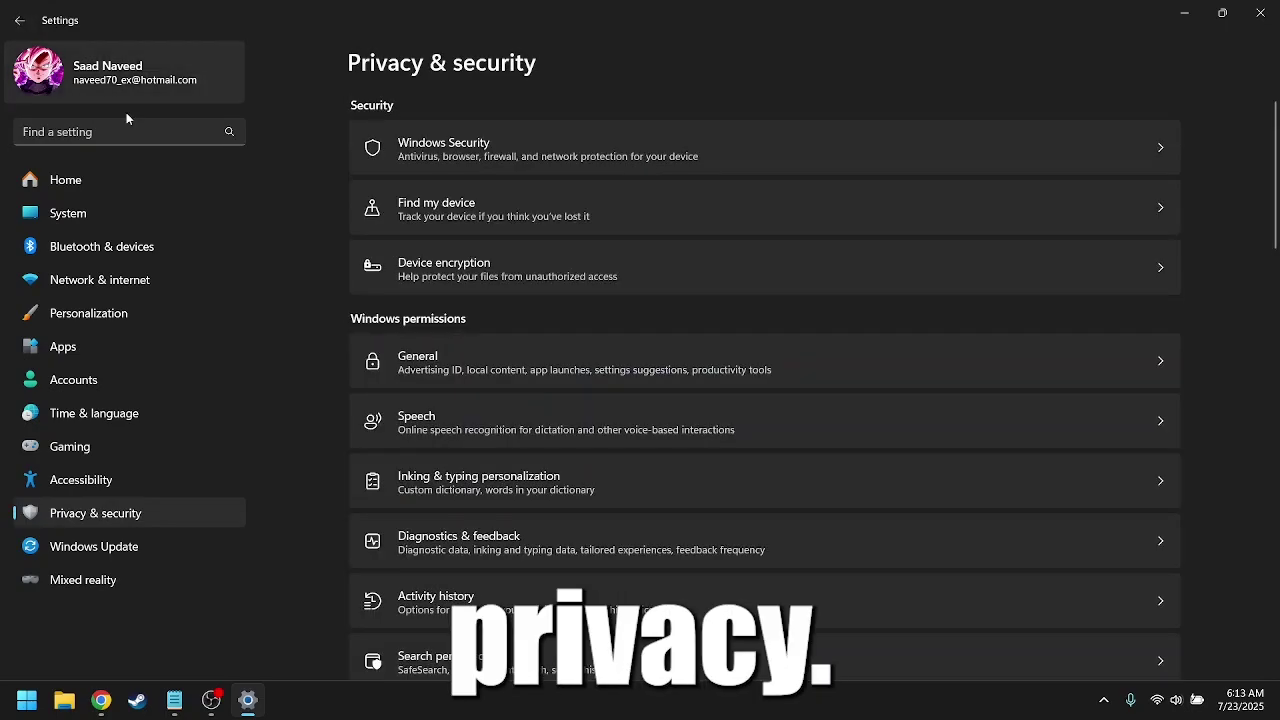
click(452, 364)
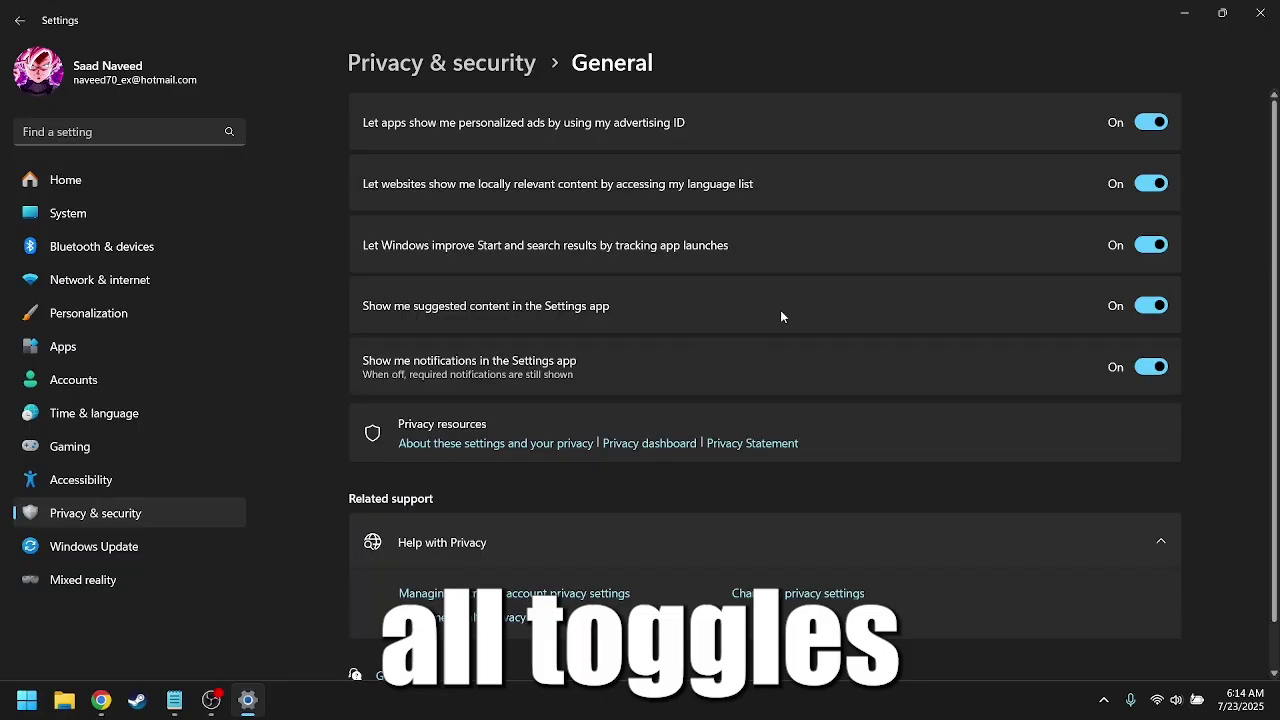
click(1151, 122)
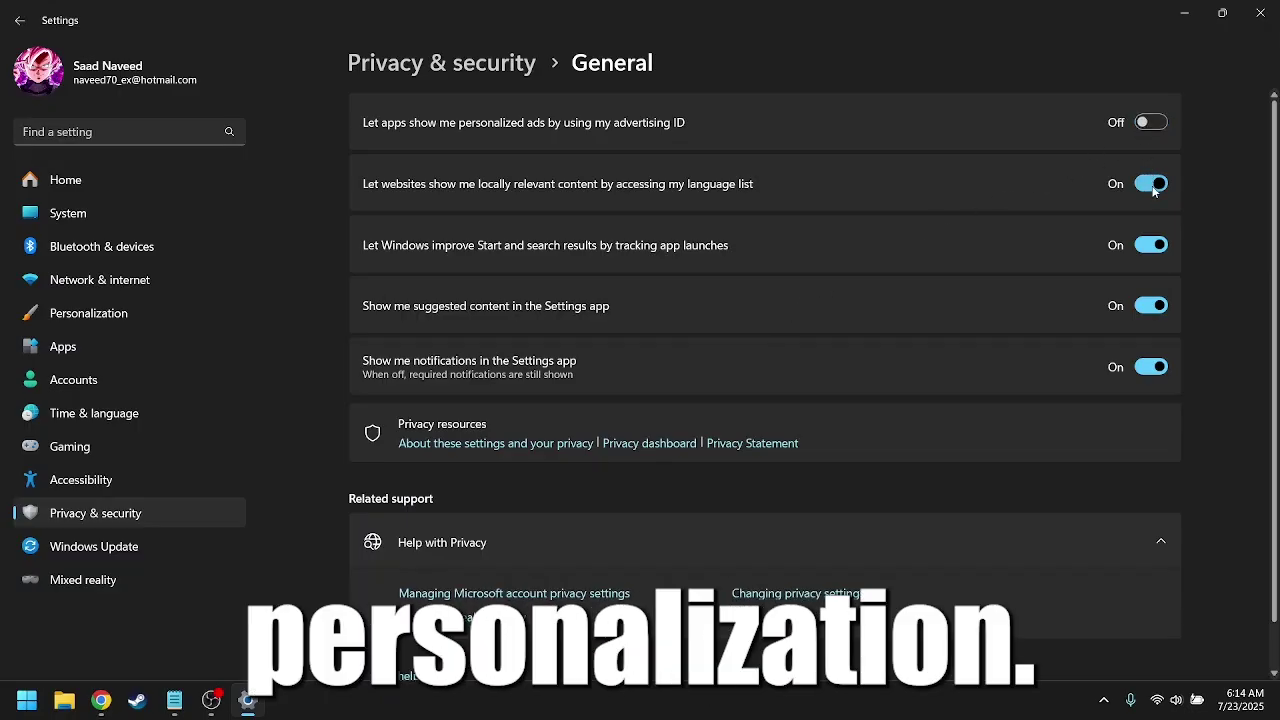
click(1152, 185)
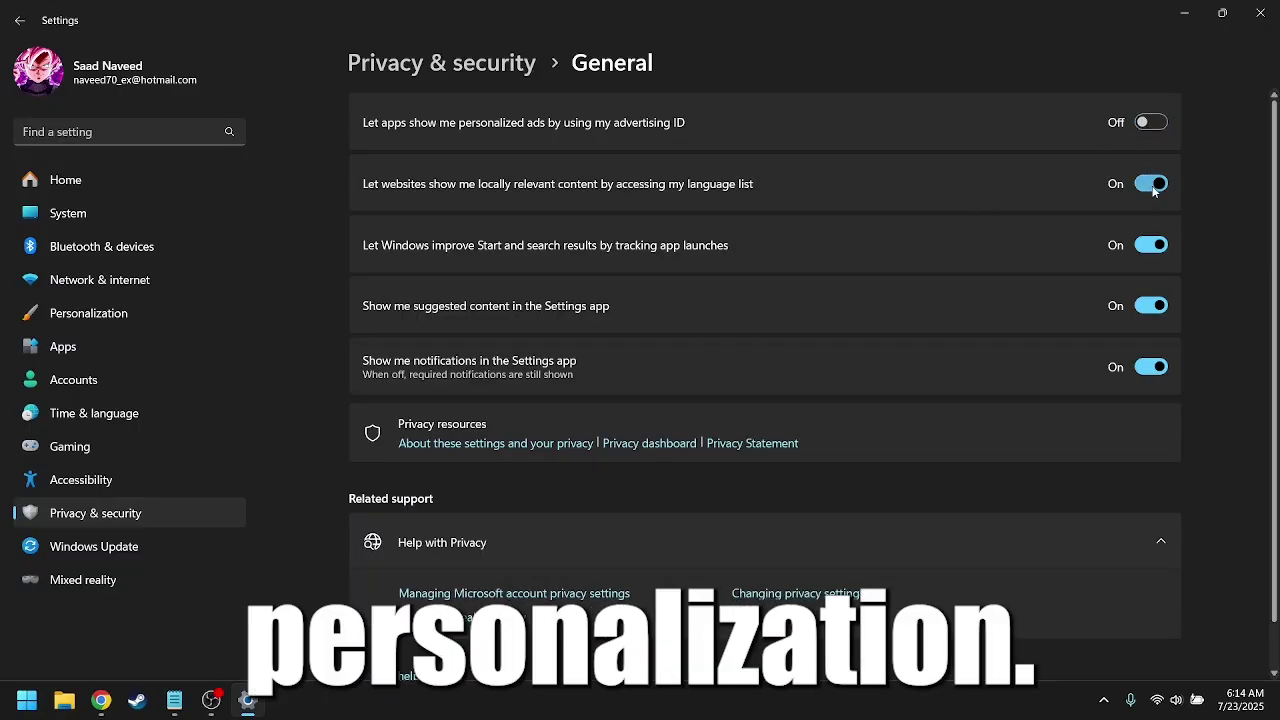
click(1142, 248)
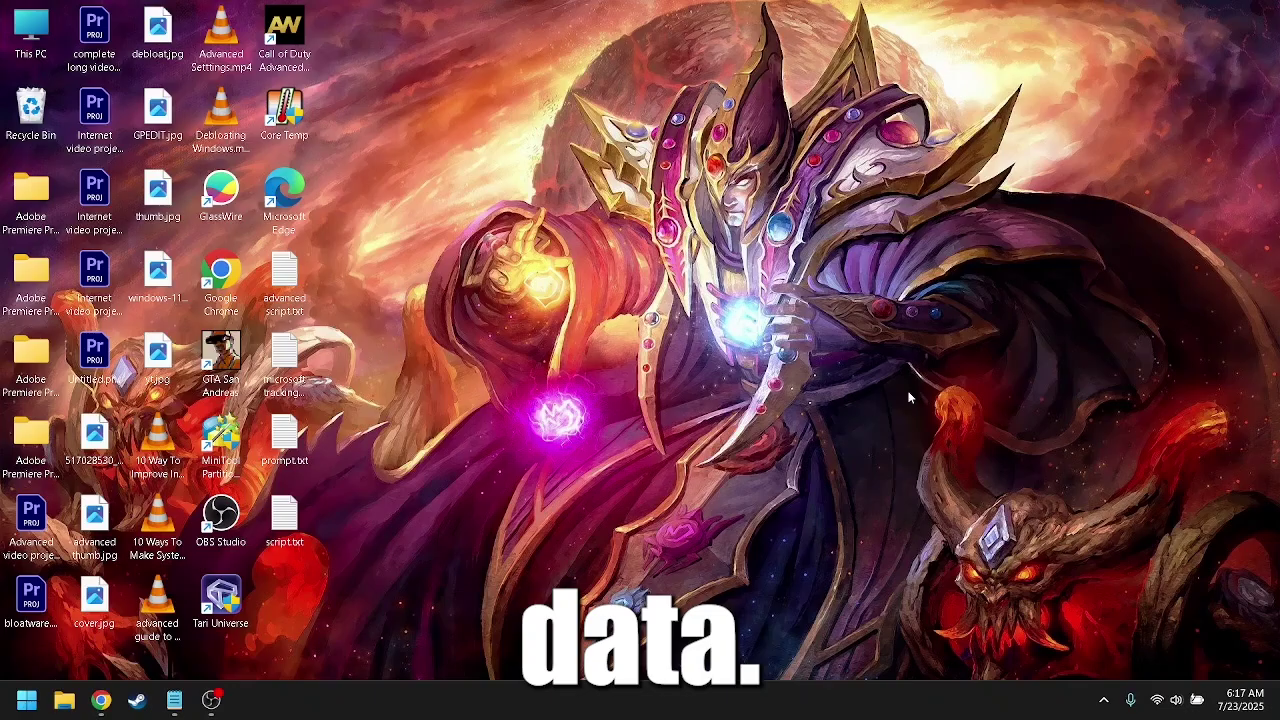
key(super)
text(power)
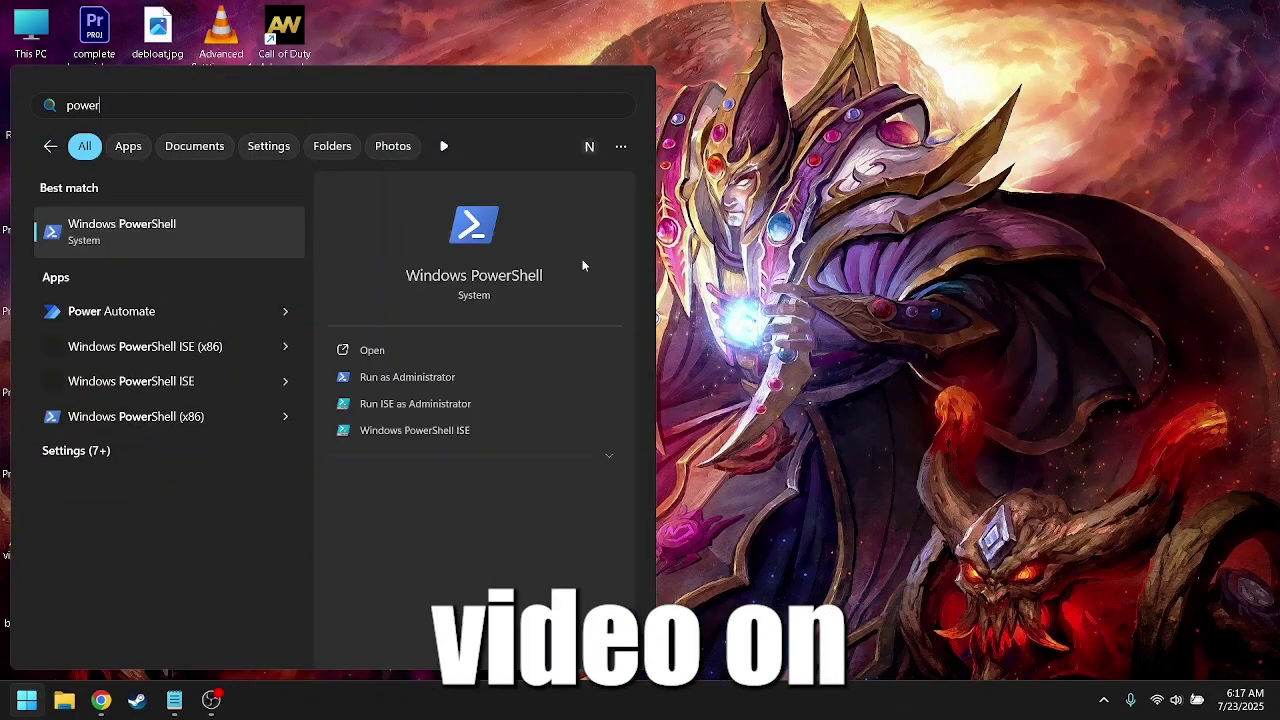
key(Escape)
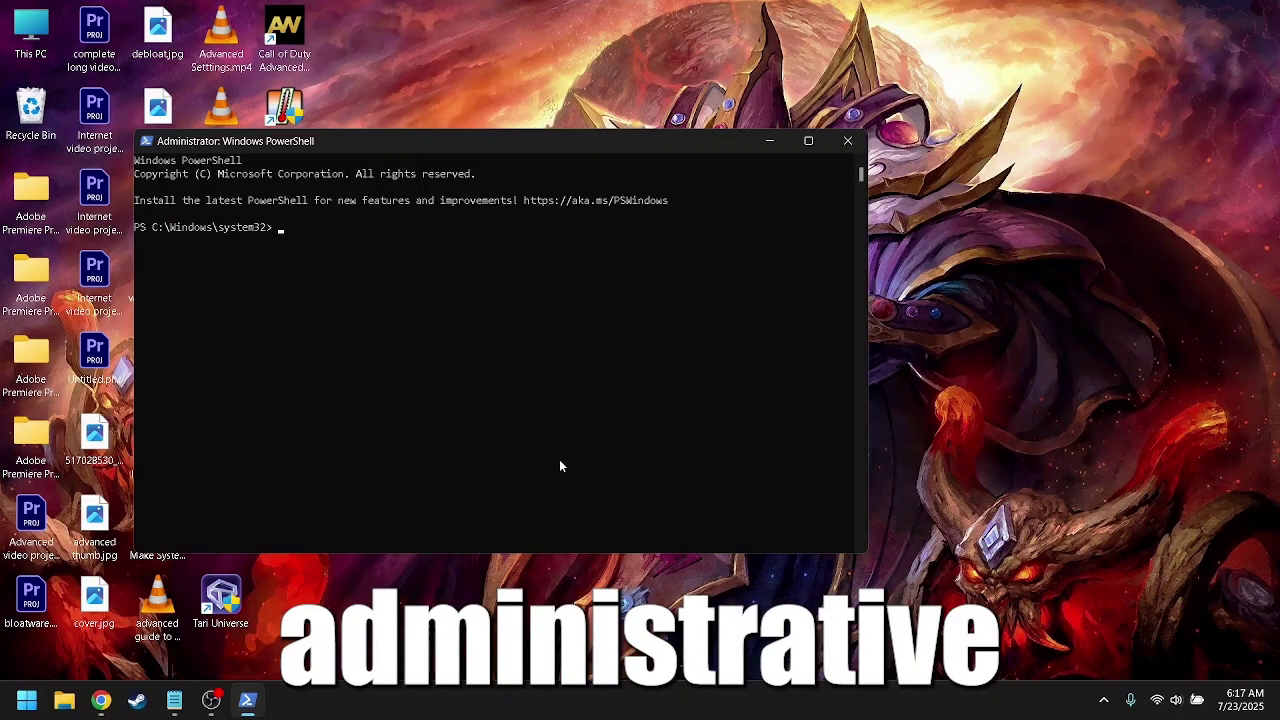
text(iwr -useb https://git.io/debloat | iex)
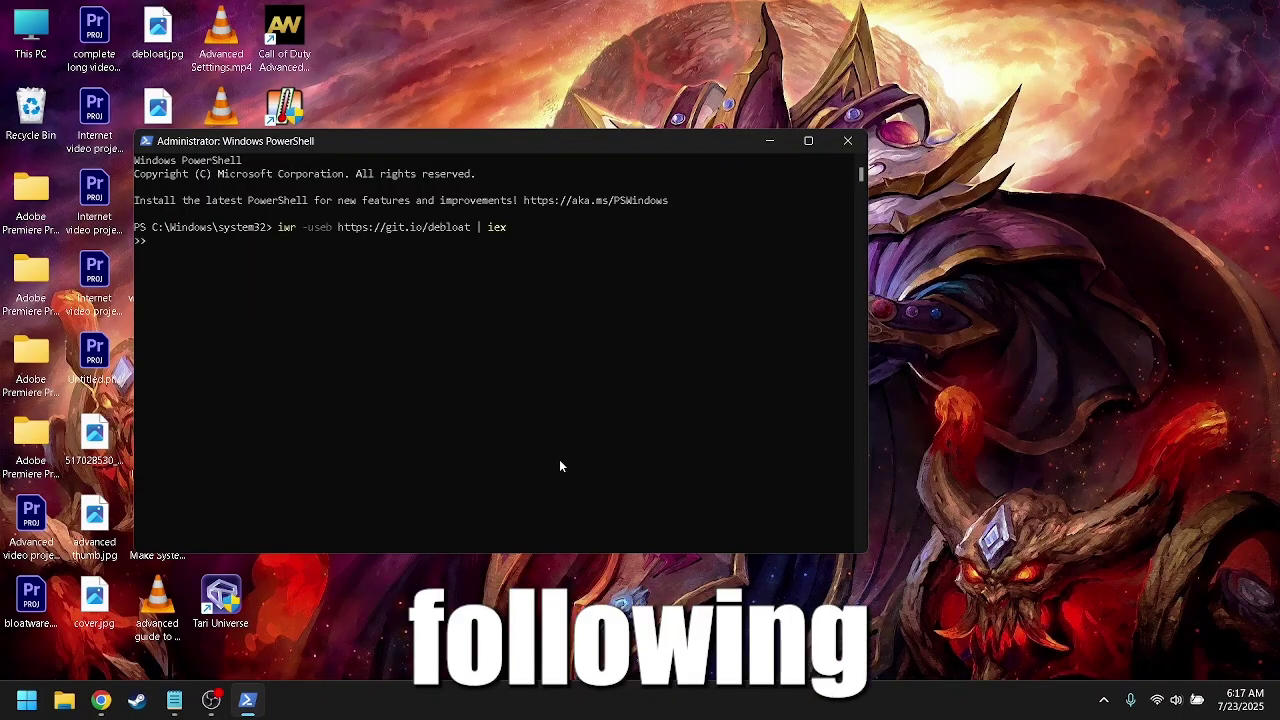
key(Return)
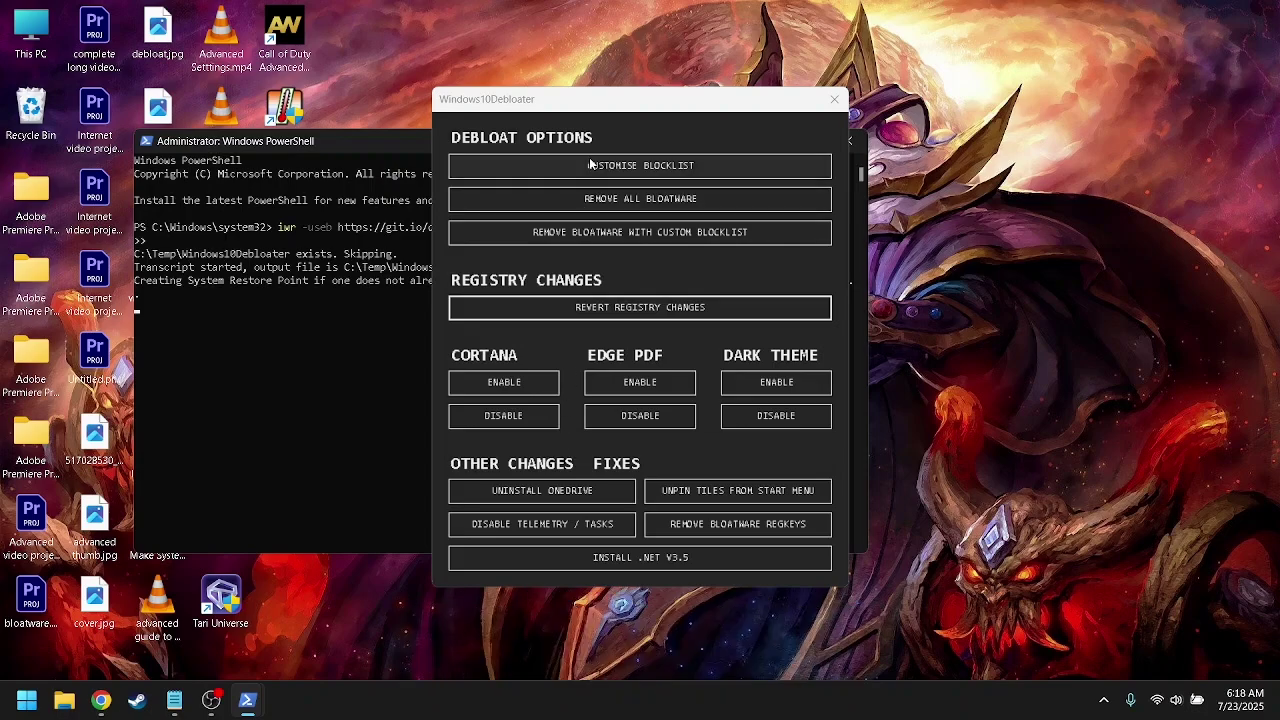
Run DISABLE TELEMETRY / TASKS in Windows10Debloater until the log shows 'Telemetry has been disabled!'.
click(562, 516)
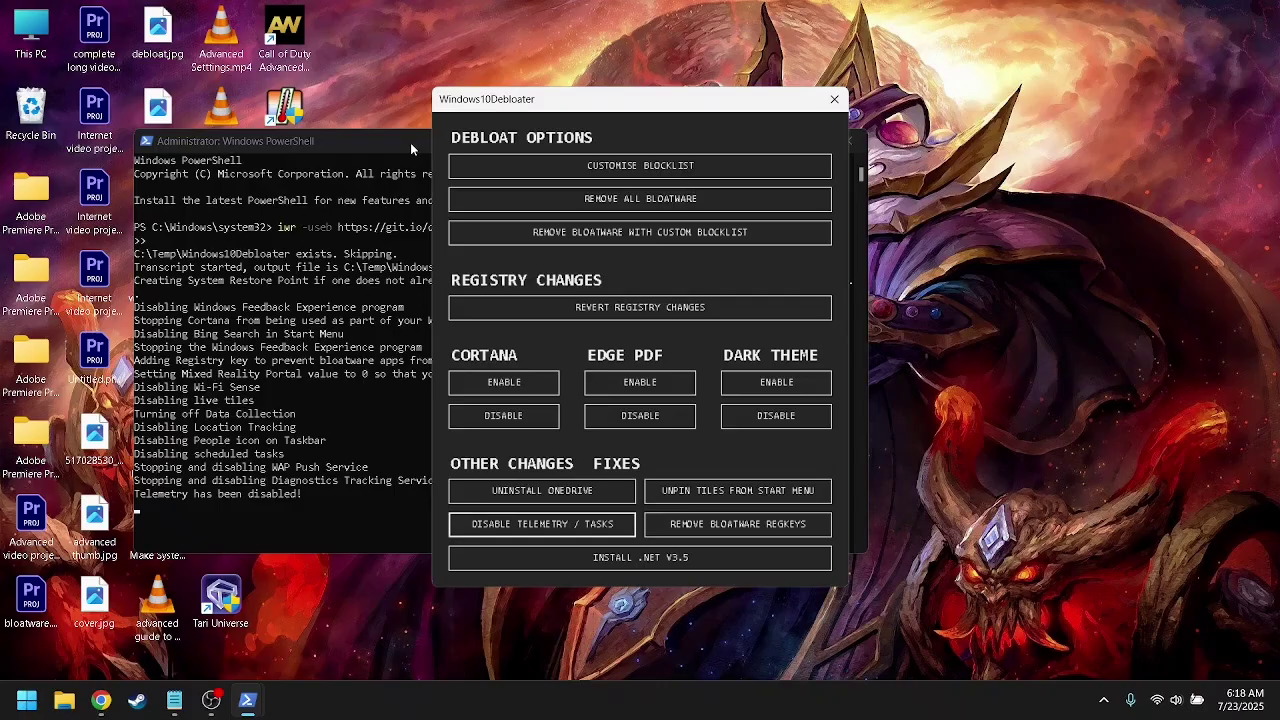
click(410, 143)
click(698, 101)
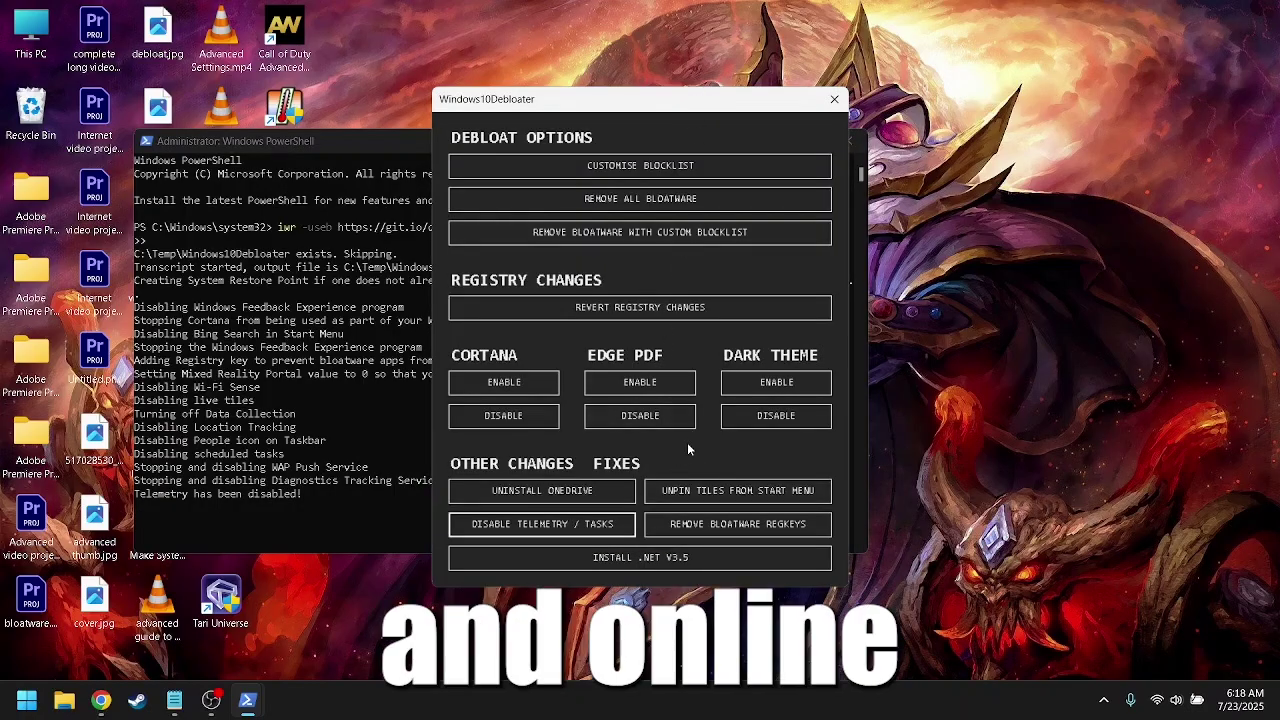
click(322, 490)
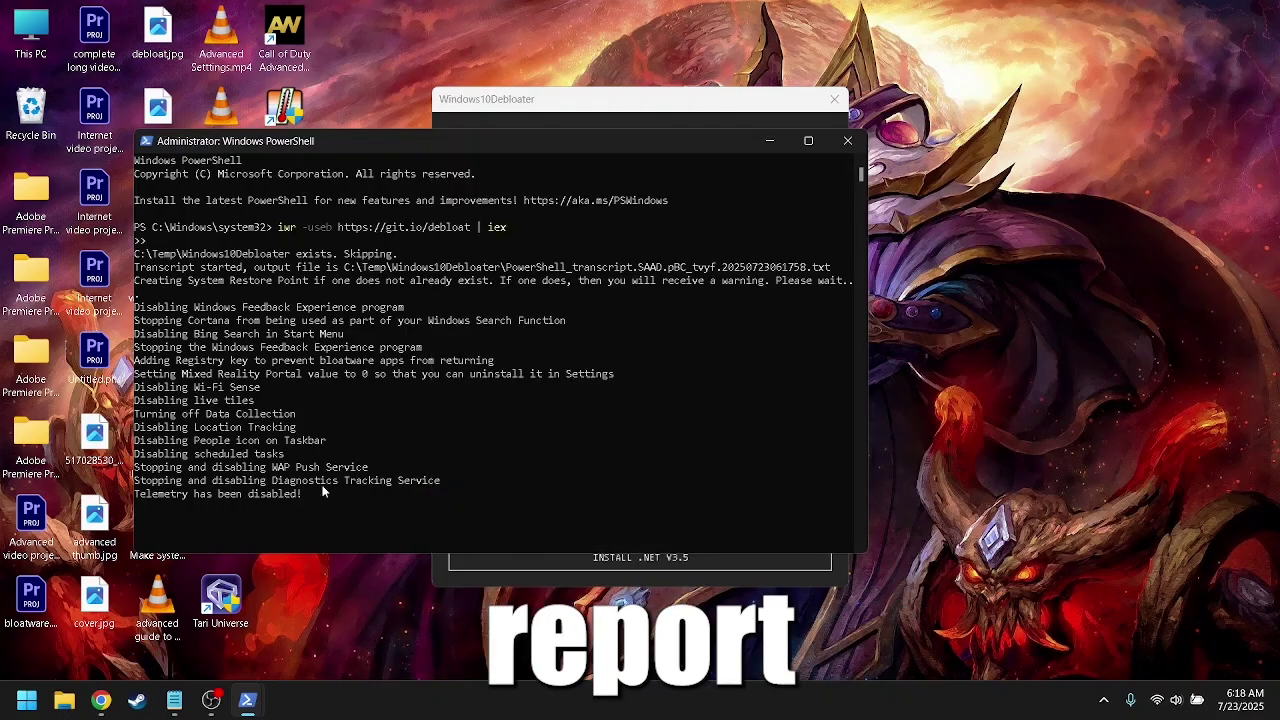
Close the debloater and PowerShell, then confirm online speech recognition is Off in Privacy & security > Speech.
click(846, 142)
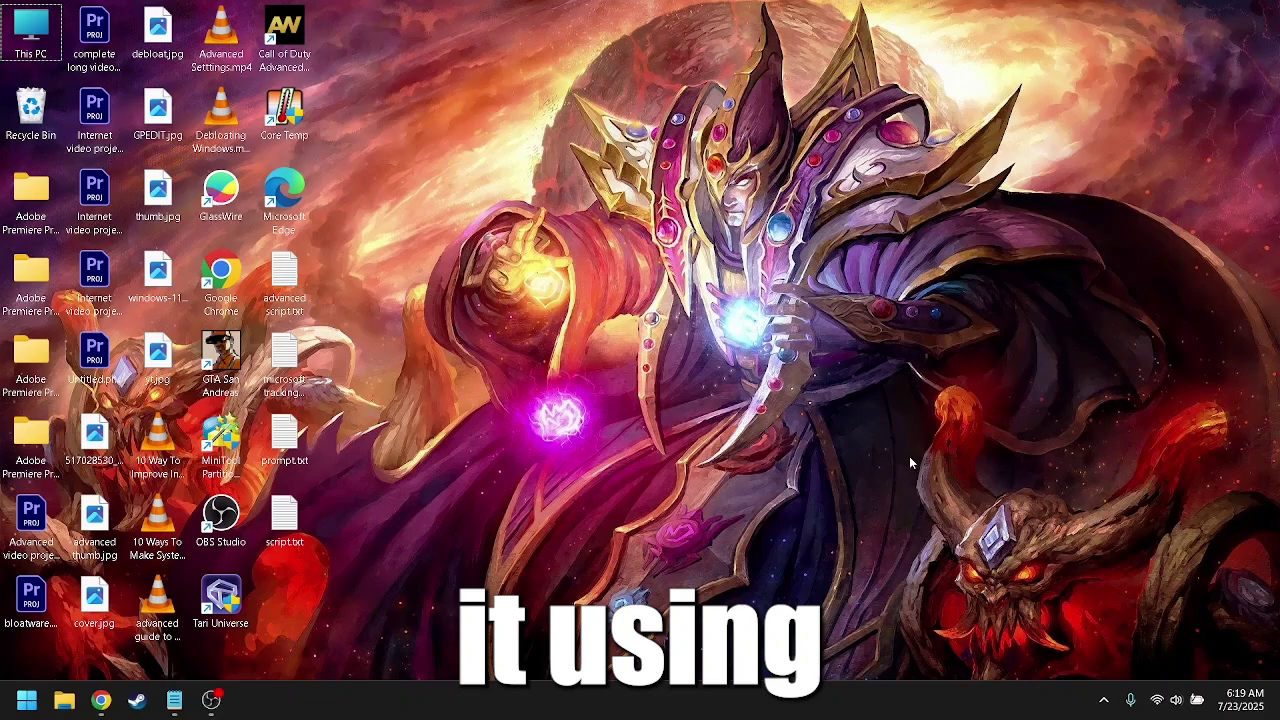
key(super)
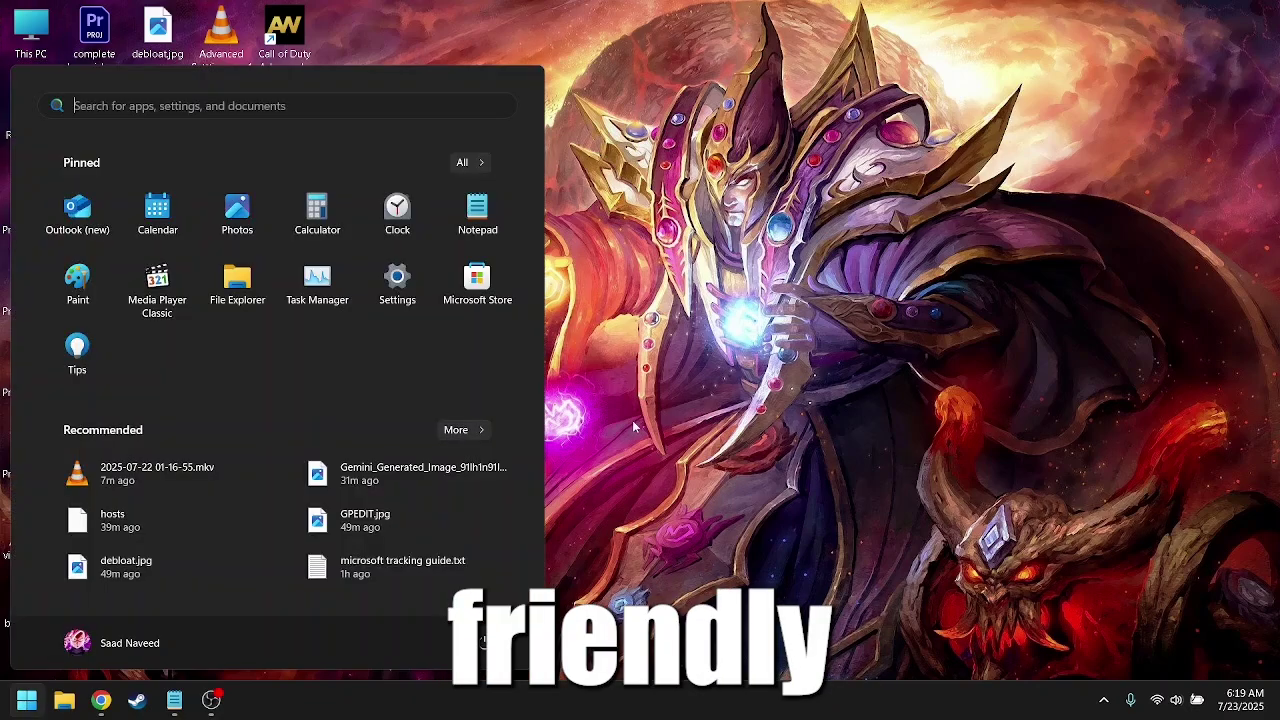
click(385, 288)
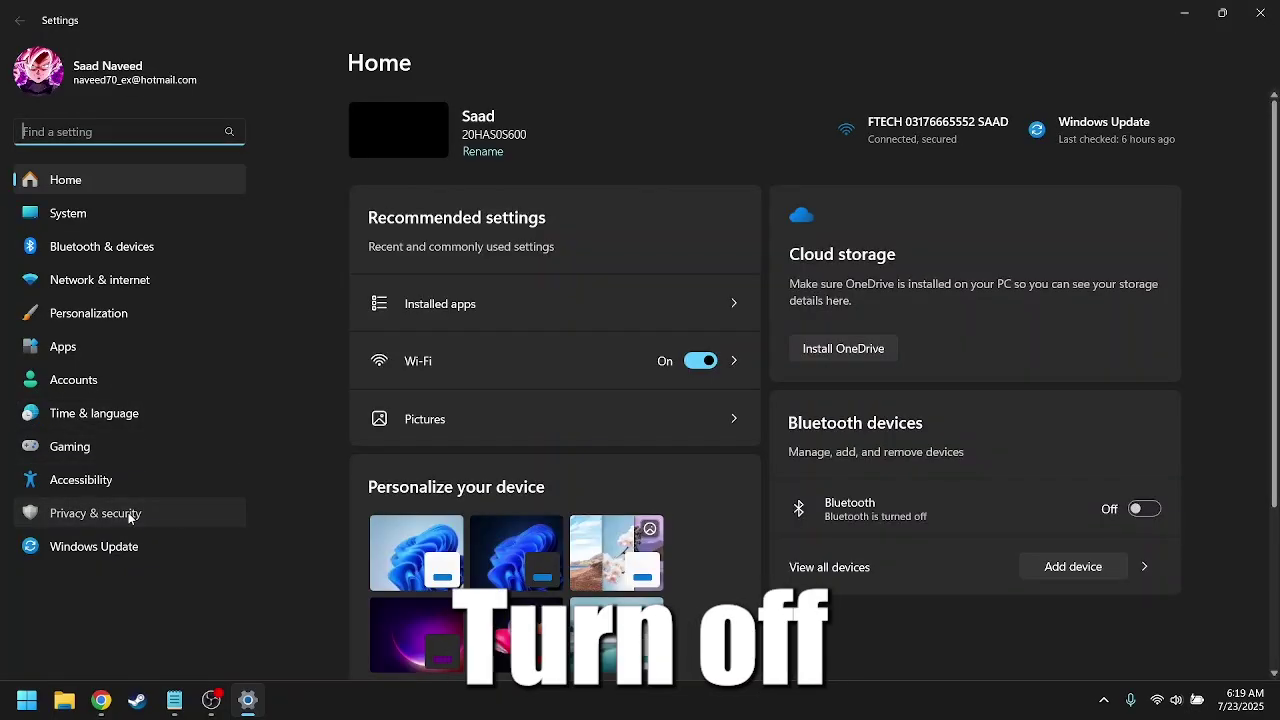
click(128, 514)
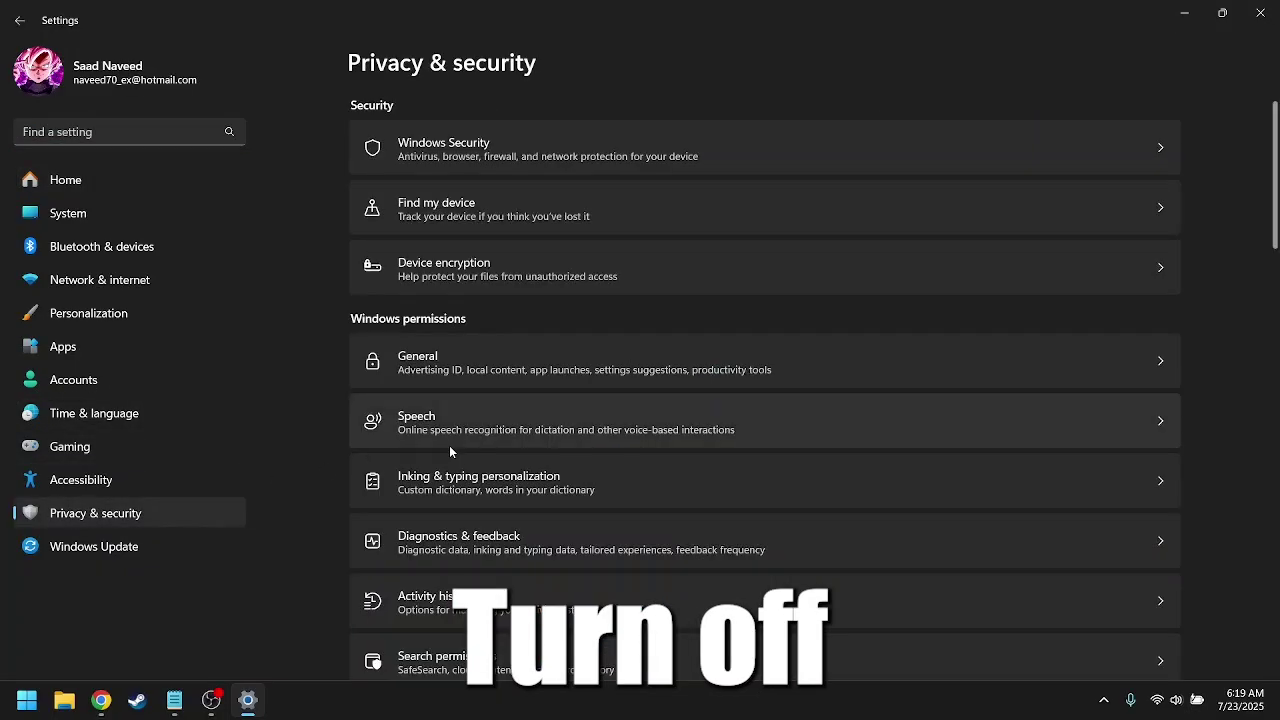
click(440, 428)
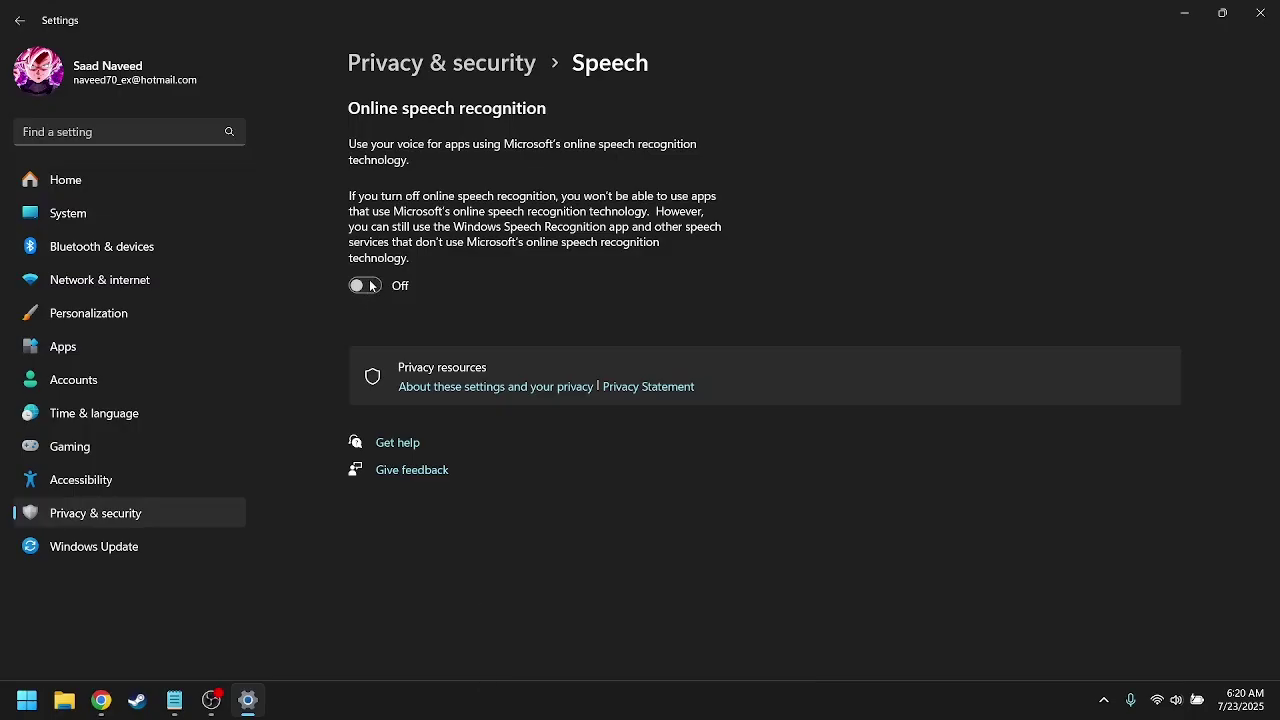
click(1244, 20)
Launch gpedit.msc and expand Computer Configuration > Administrative Templates > Windows Components.
key(super+r)
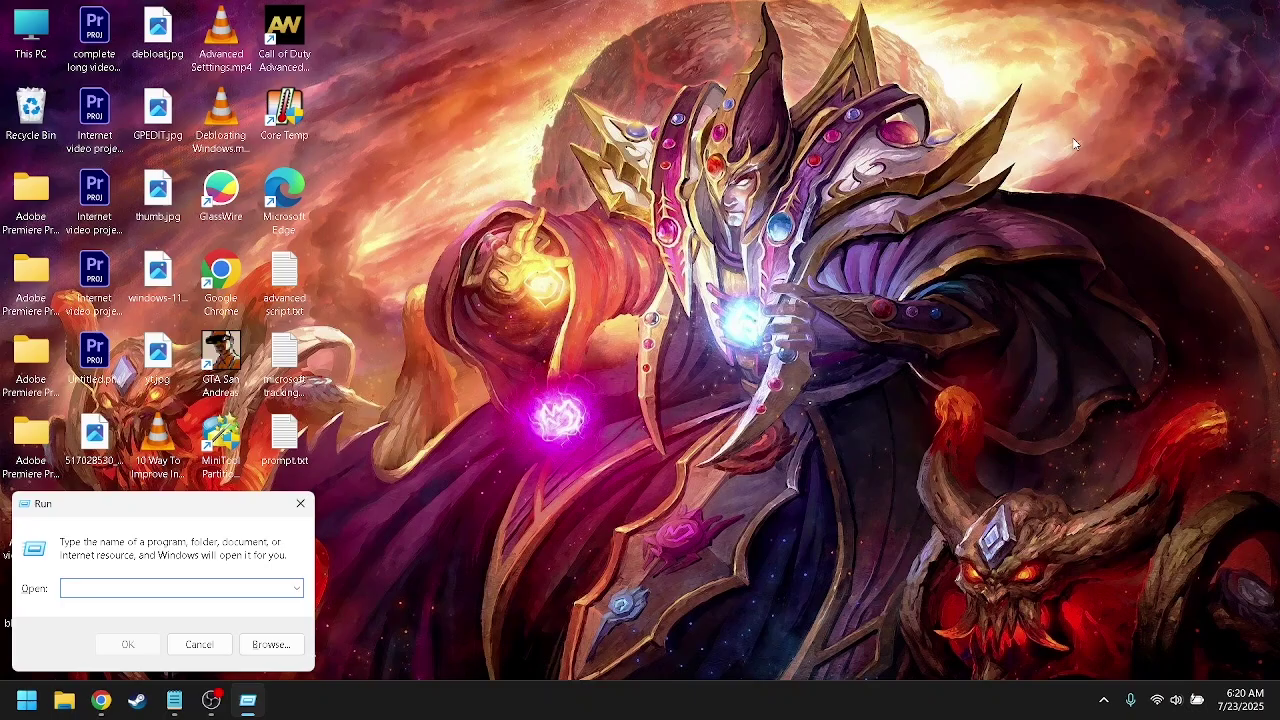
text(gpedi)
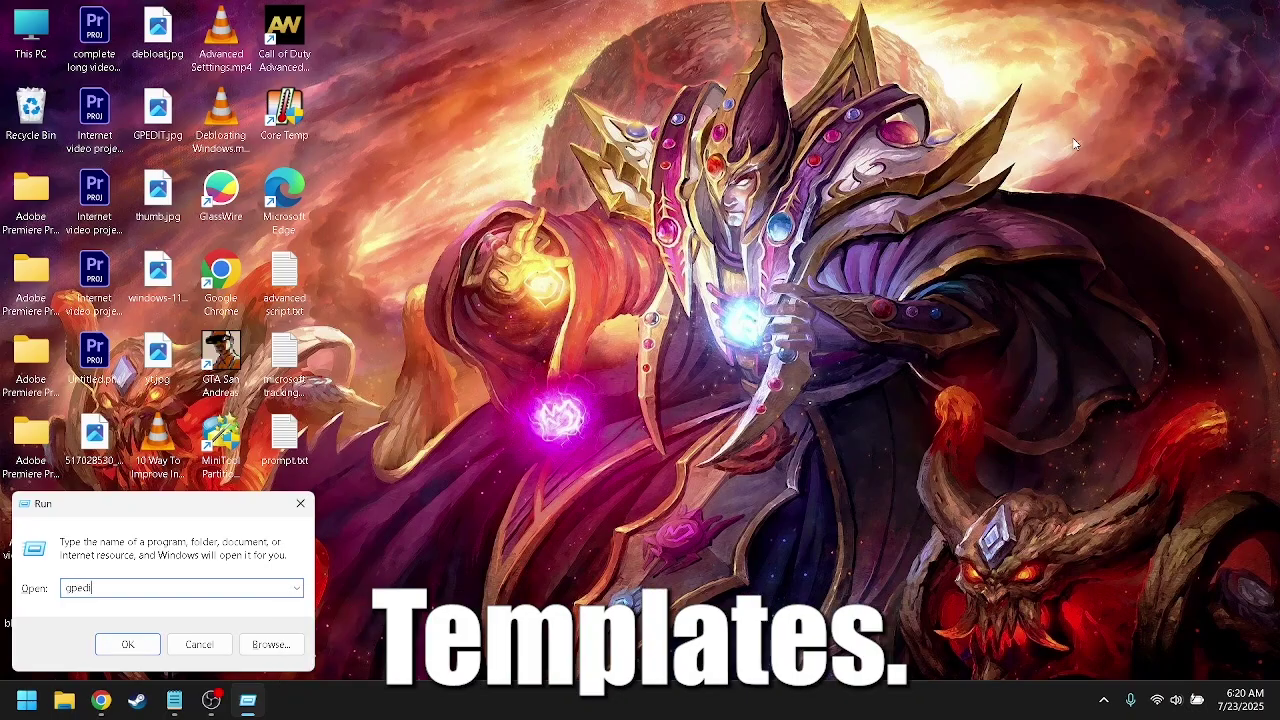
text(t.ms)
text(c)
key(Return)
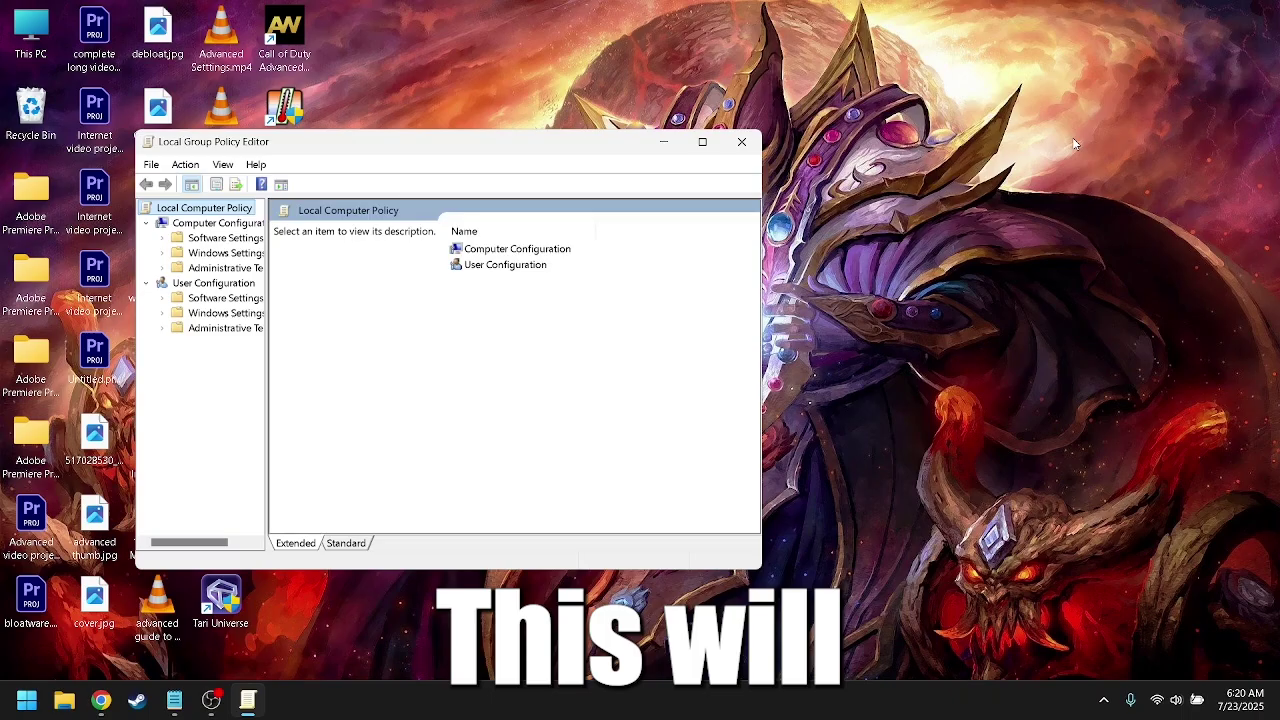
click(702, 141)
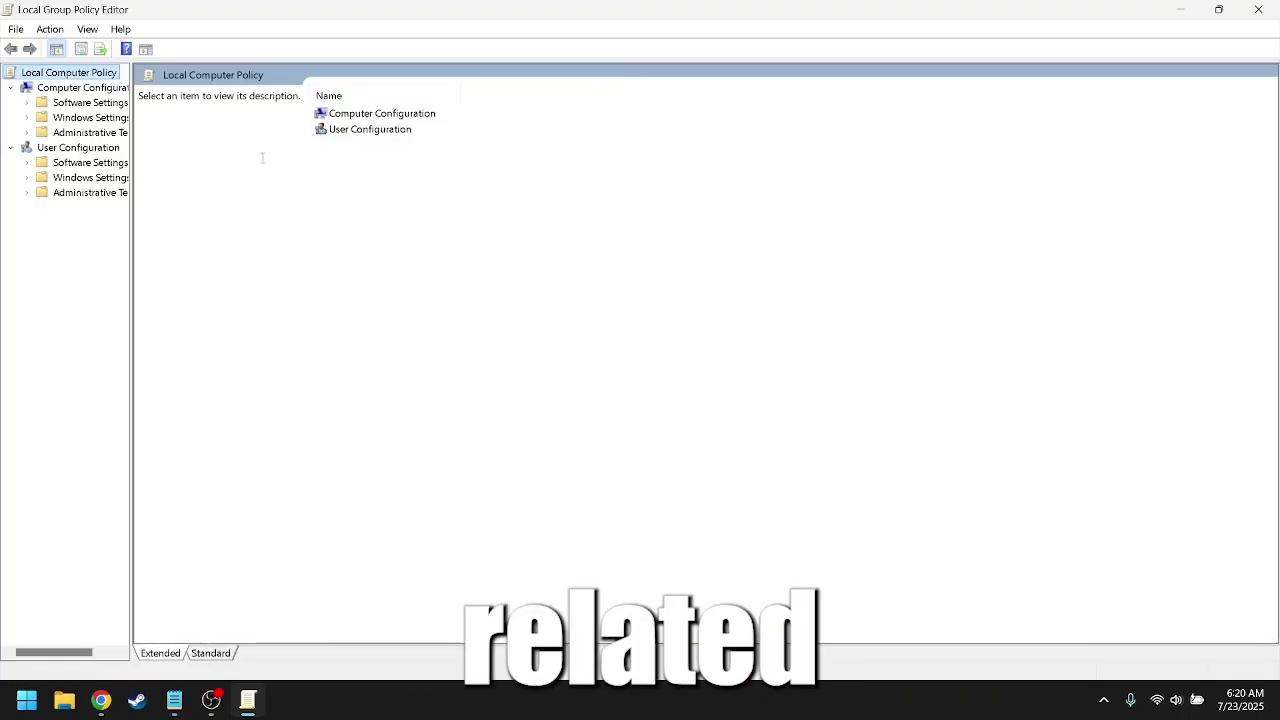
click(26, 132)
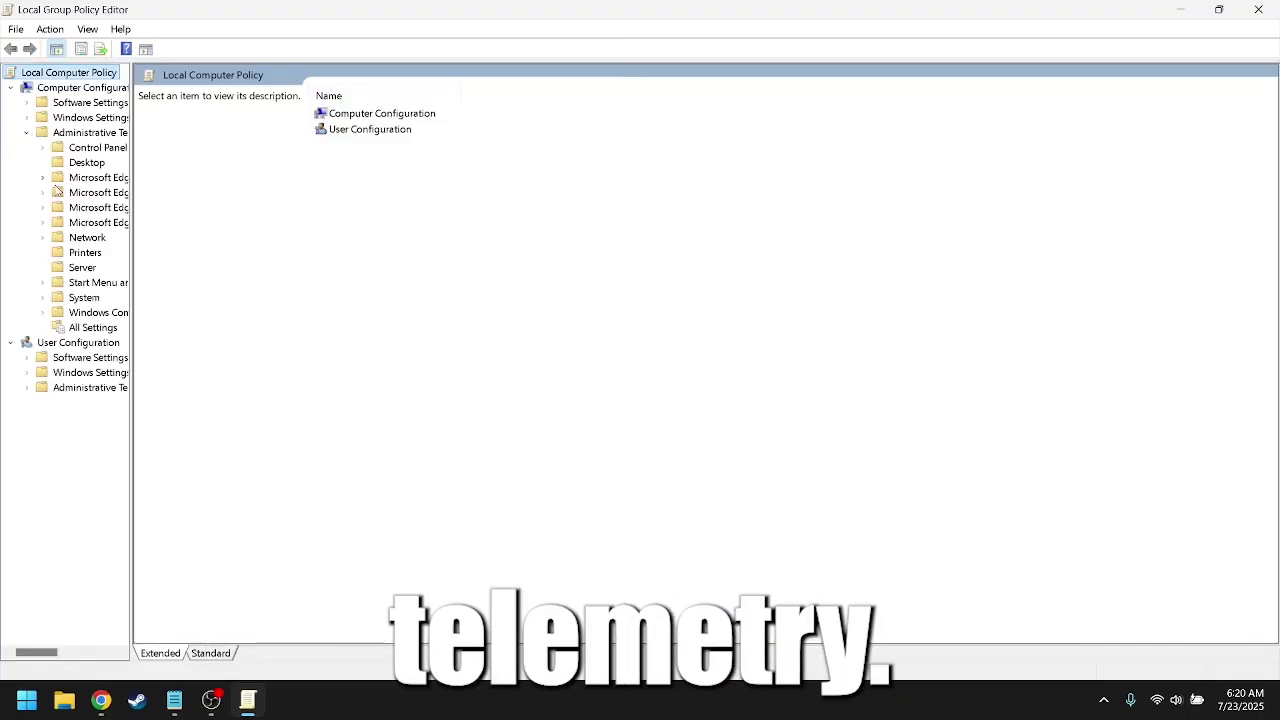
click(43, 313)
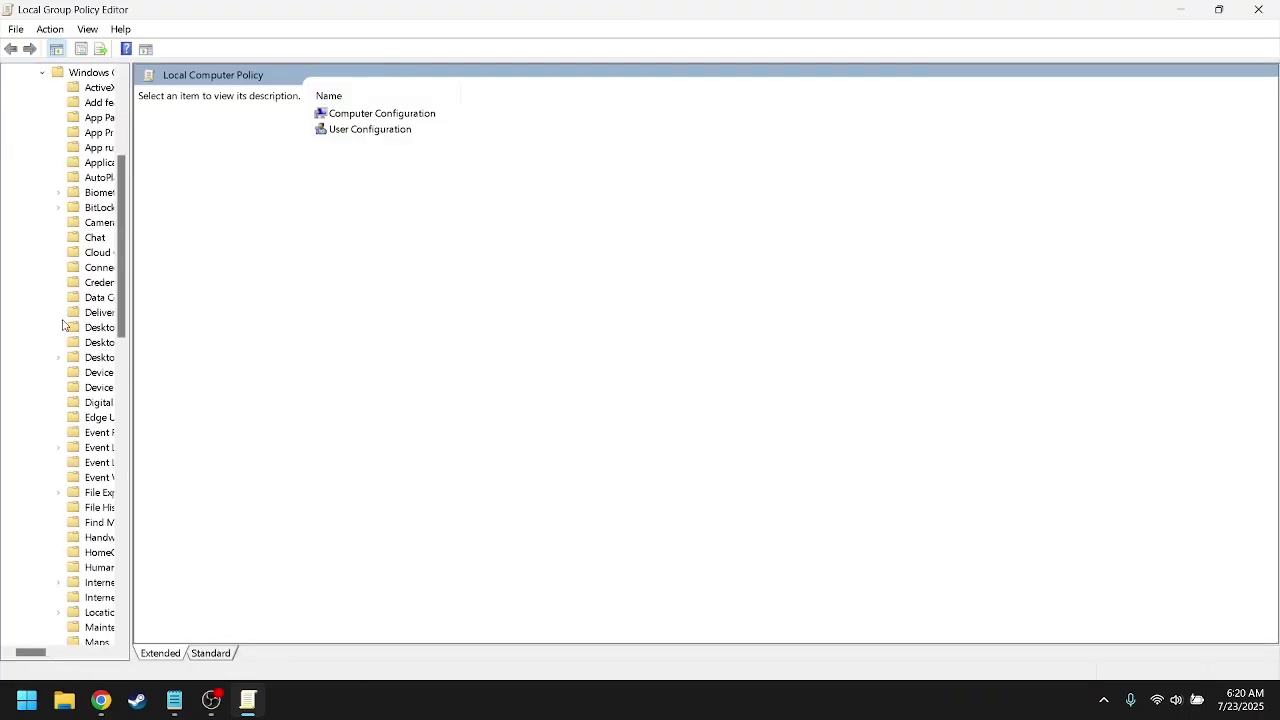
Set the Allow Cortana policy under Search to Disabled.
click(87, 241)
scroll(87, 244, down, 2)
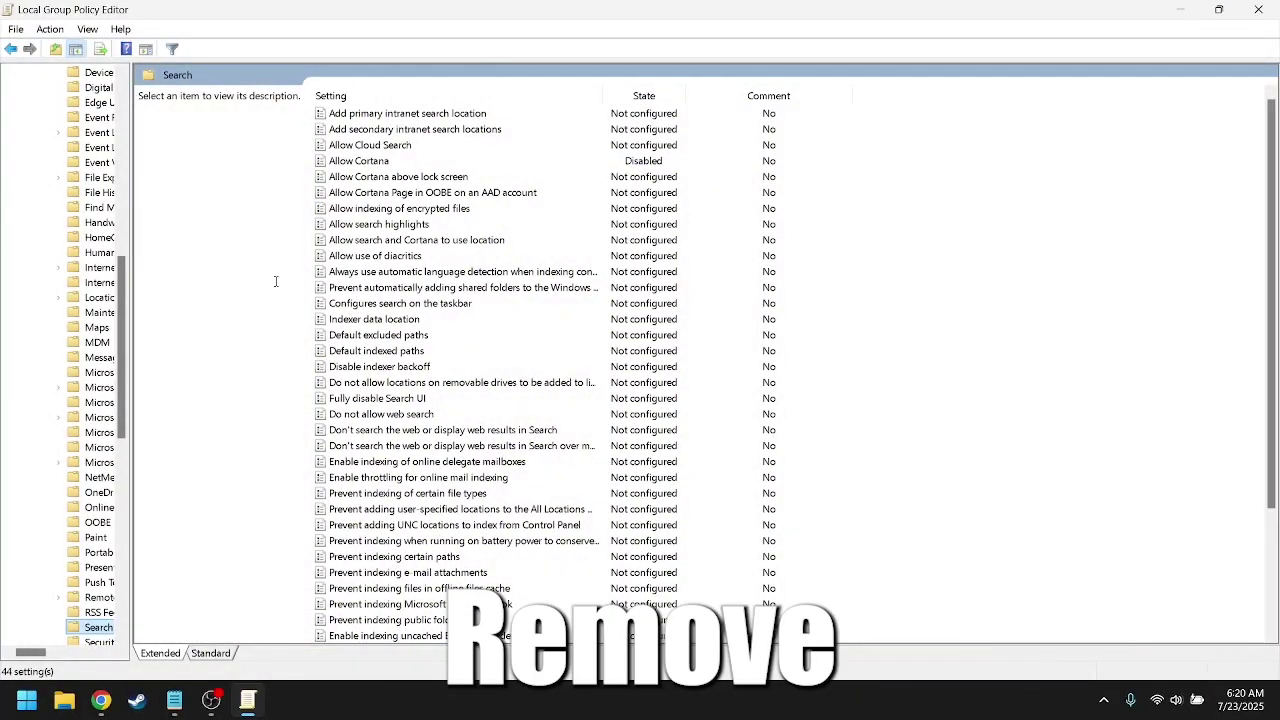
double_click(376, 162)
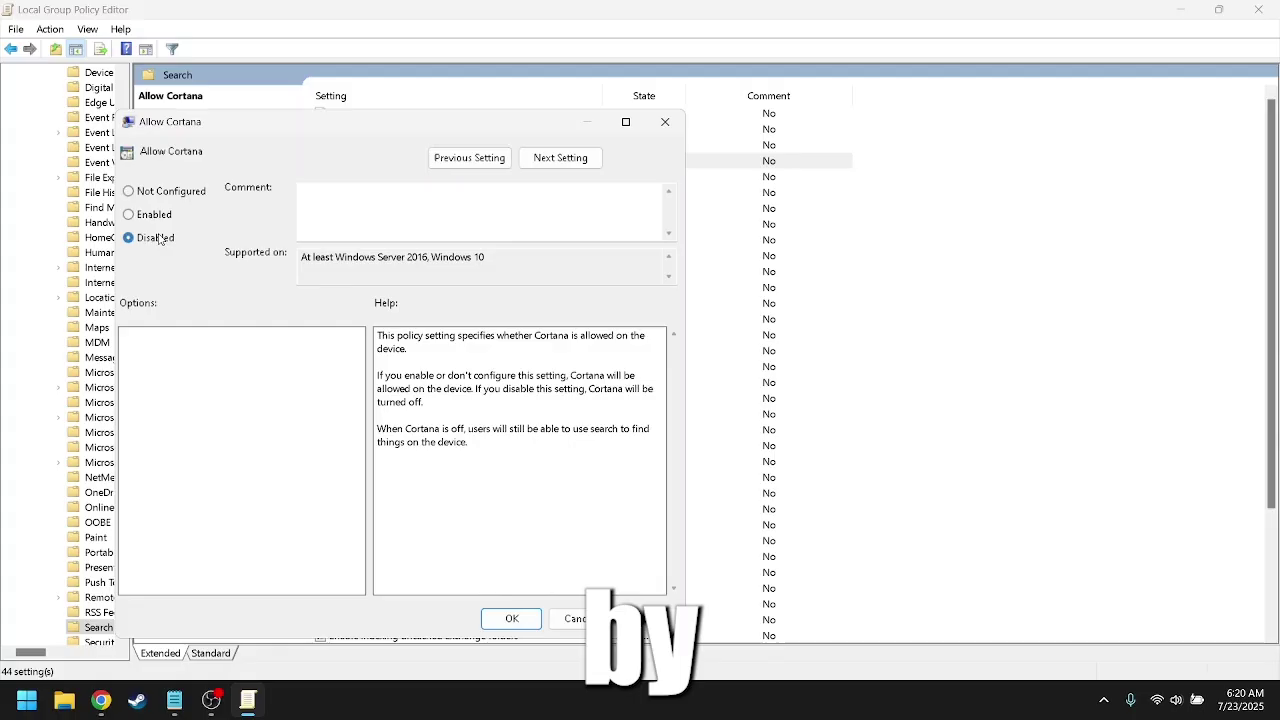
click(493, 627)
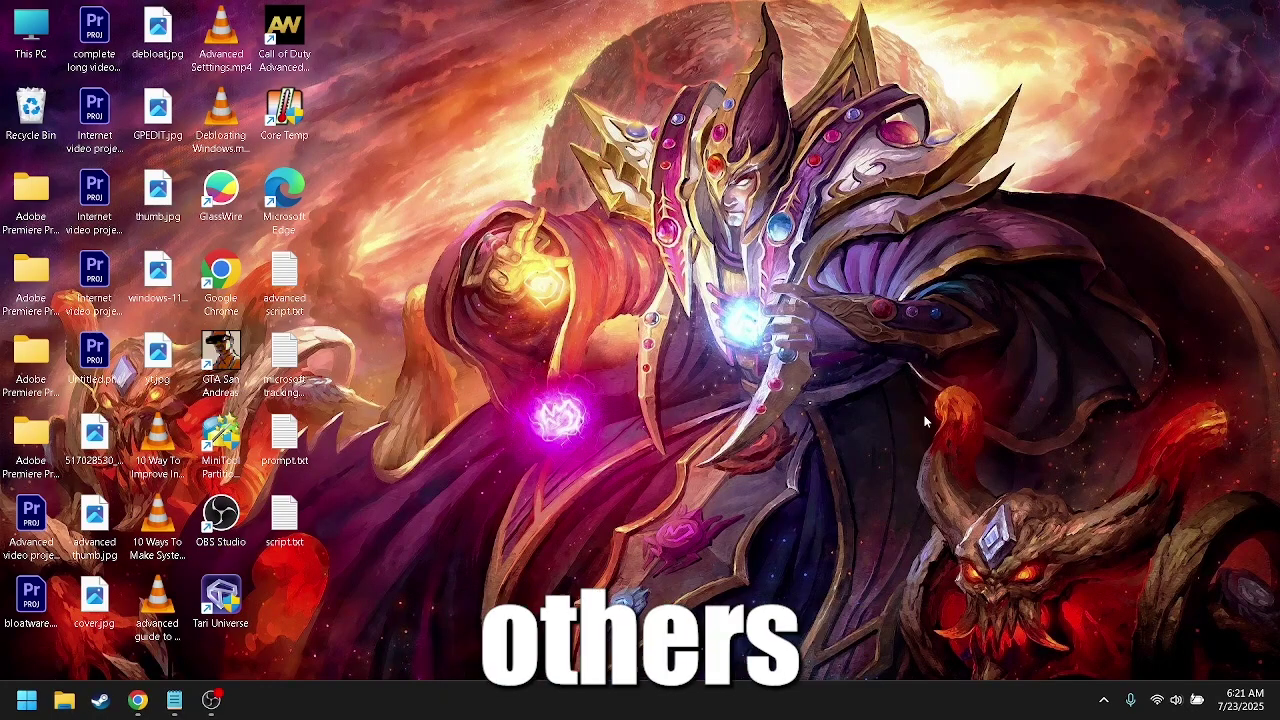
In an administrator PowerShell, run Get-AppxPackage *xbox* | Remove-AppxPackage to remove the Xbox apps.
key(super)
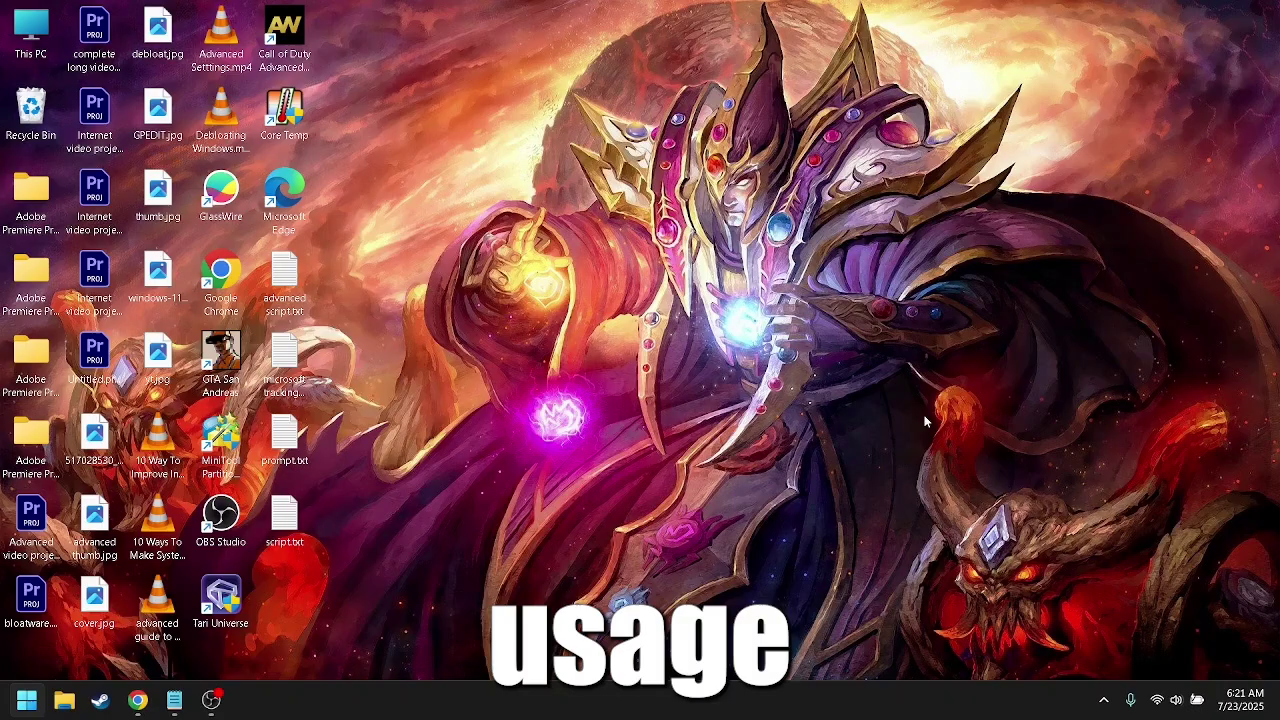
text(power)
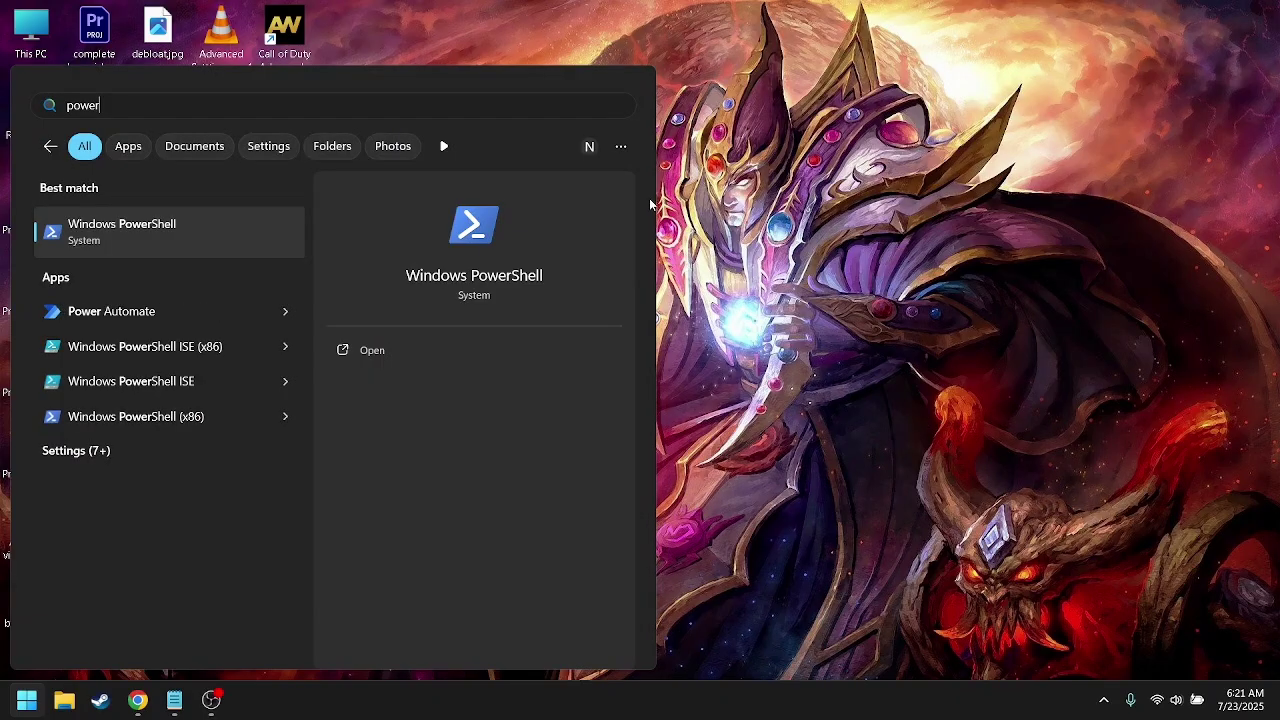
click(410, 376)
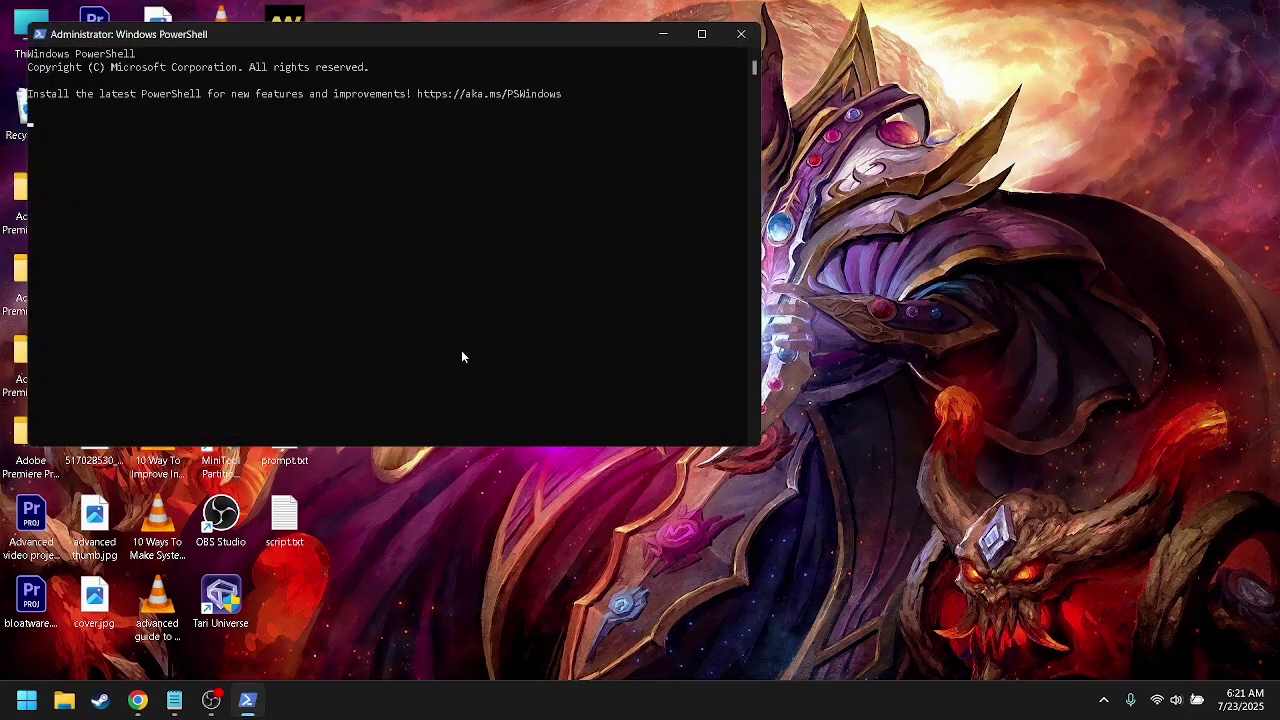
key(Return)
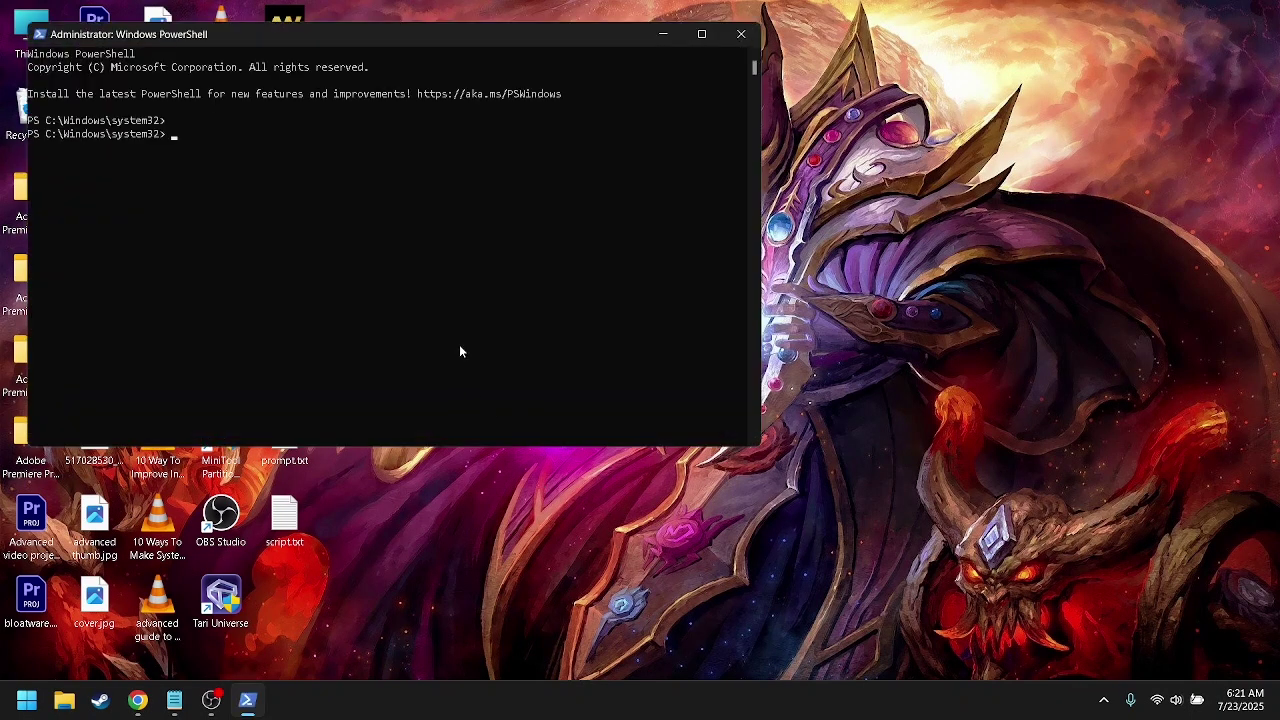
text(Get-AppxPackage *xbox* | Remove-AppxPackage)
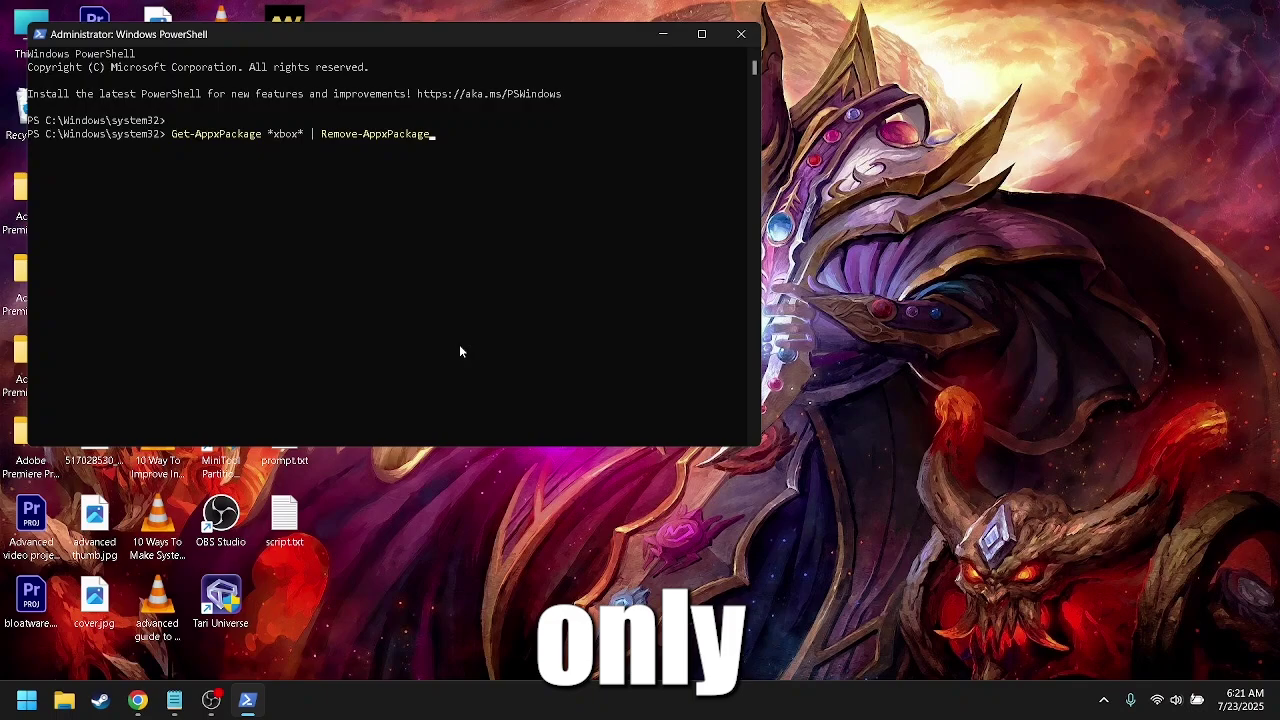
key(Return)
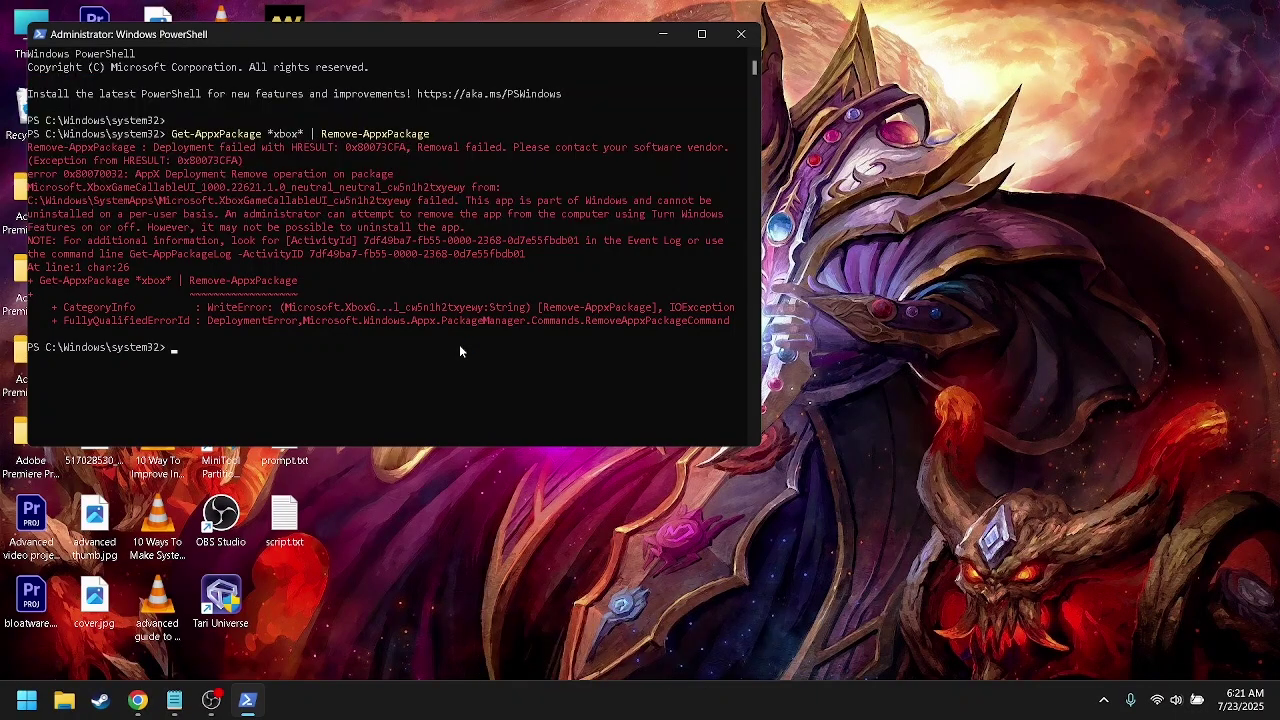
Change the command to *feedback* and run it to remove the Feedback Hub package.
key(Up)
click(300, 347)
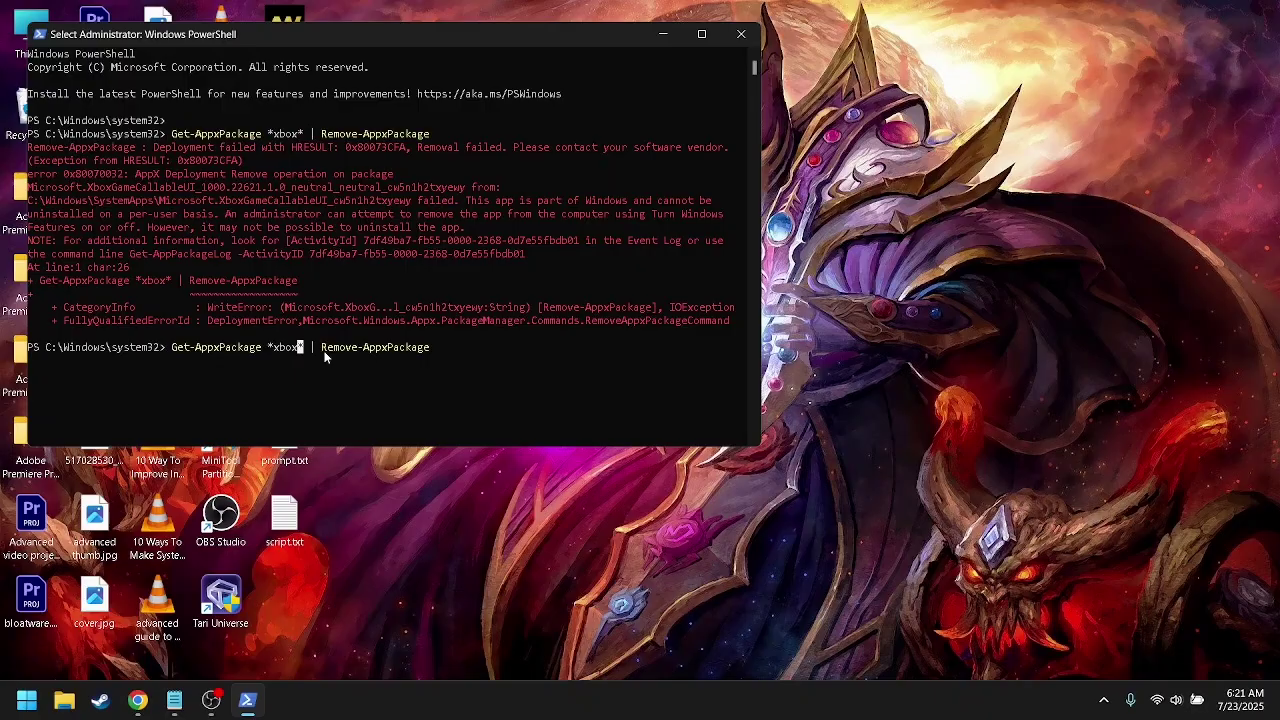
key(BackSpace)
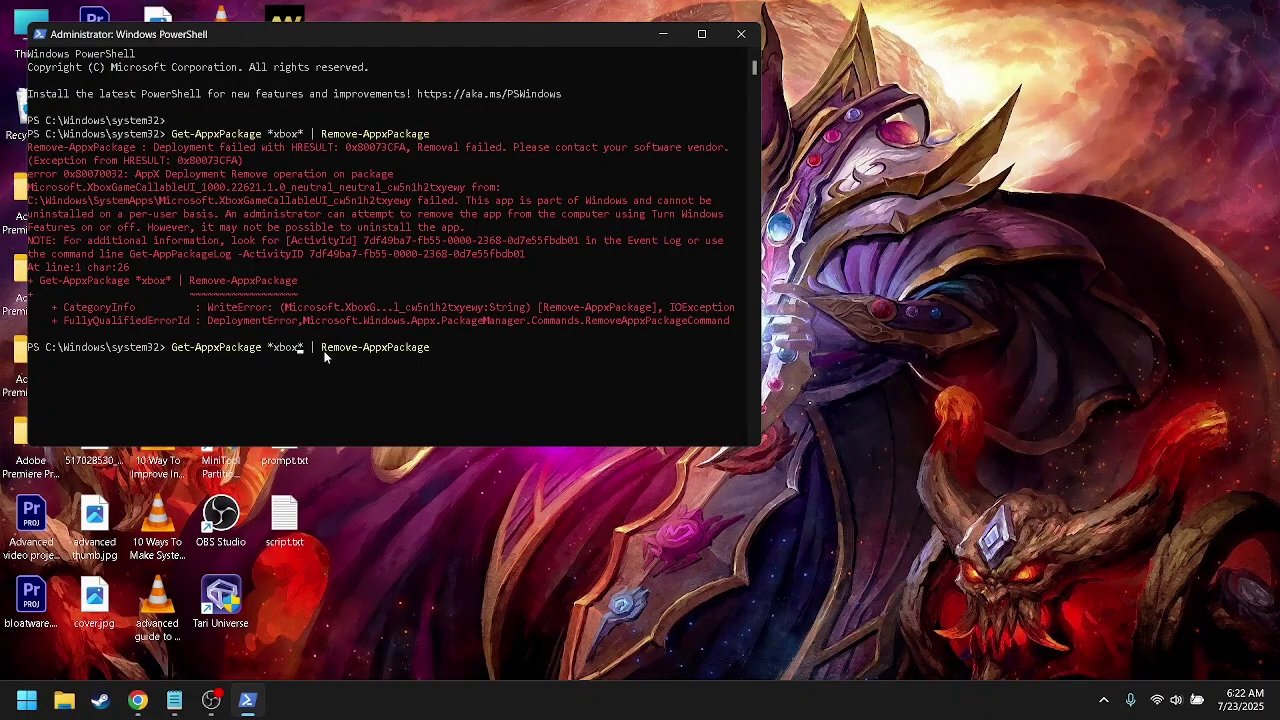
key(BackSpace)
key(BackSpace)
key(BackSpace)
key(BackSpace)
text(feedba)
text(ck)
key(Return)
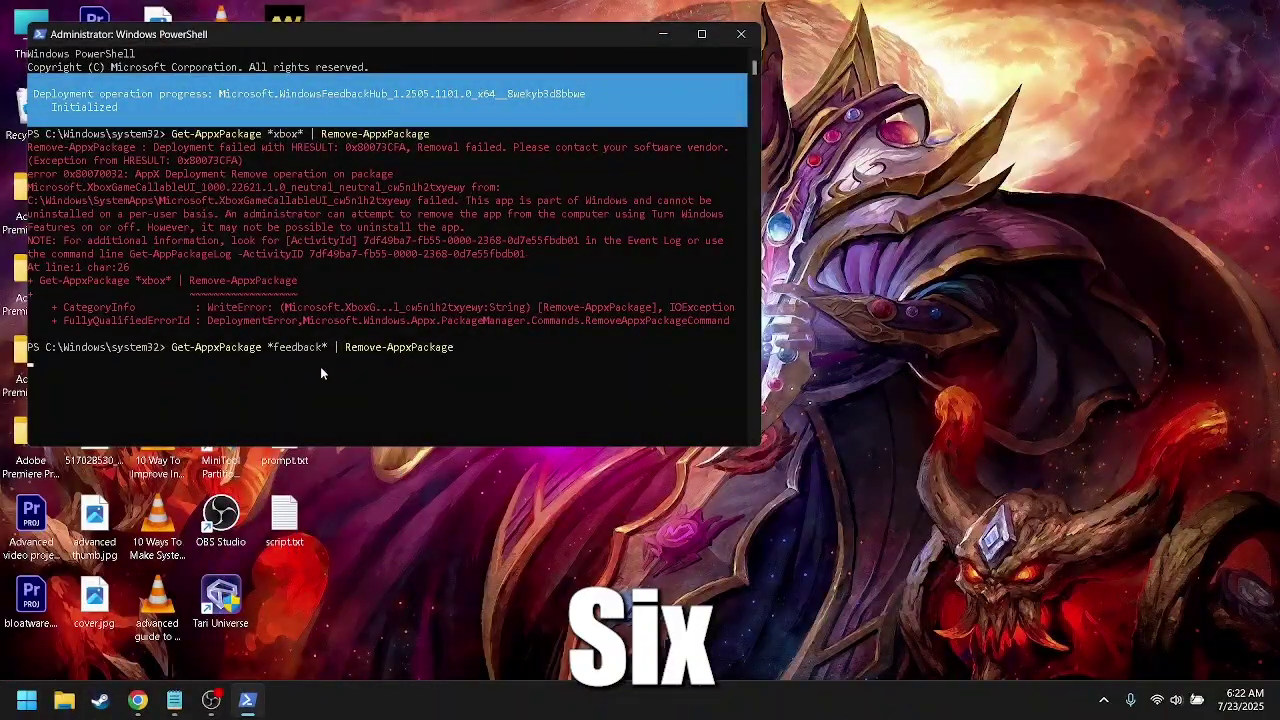
right_click(320, 366)
key(Return)
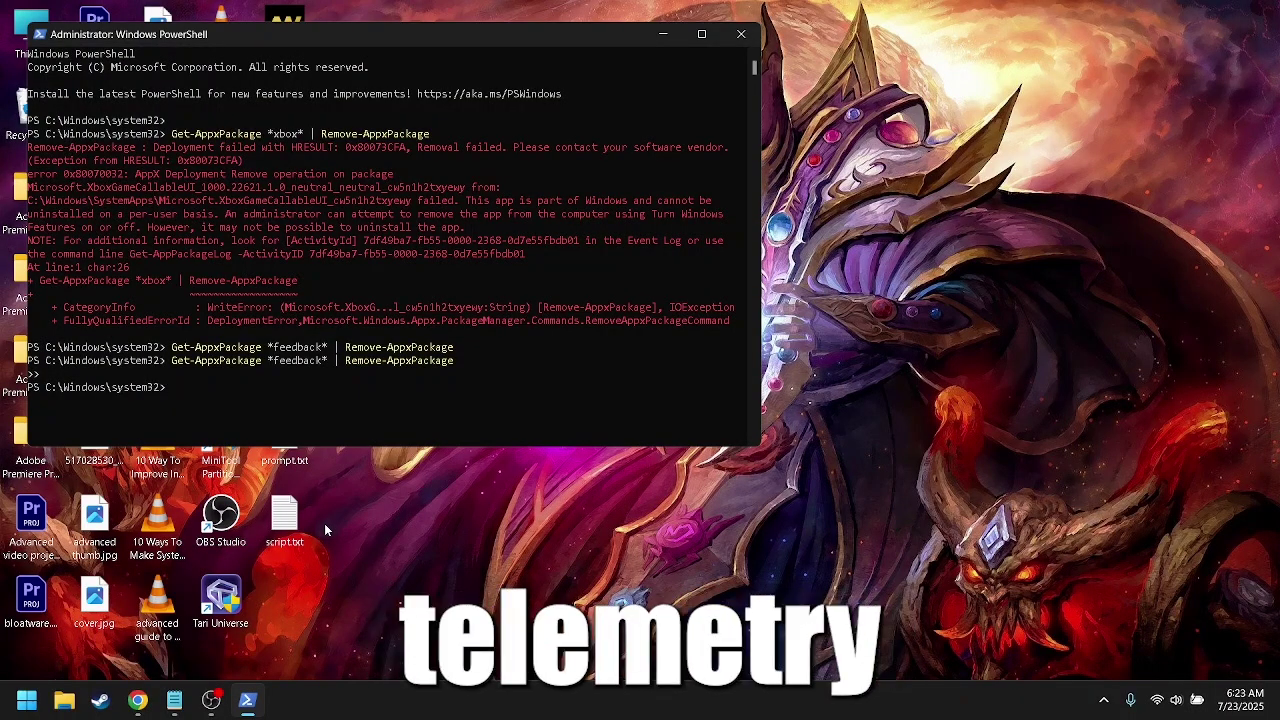
key(super+d)
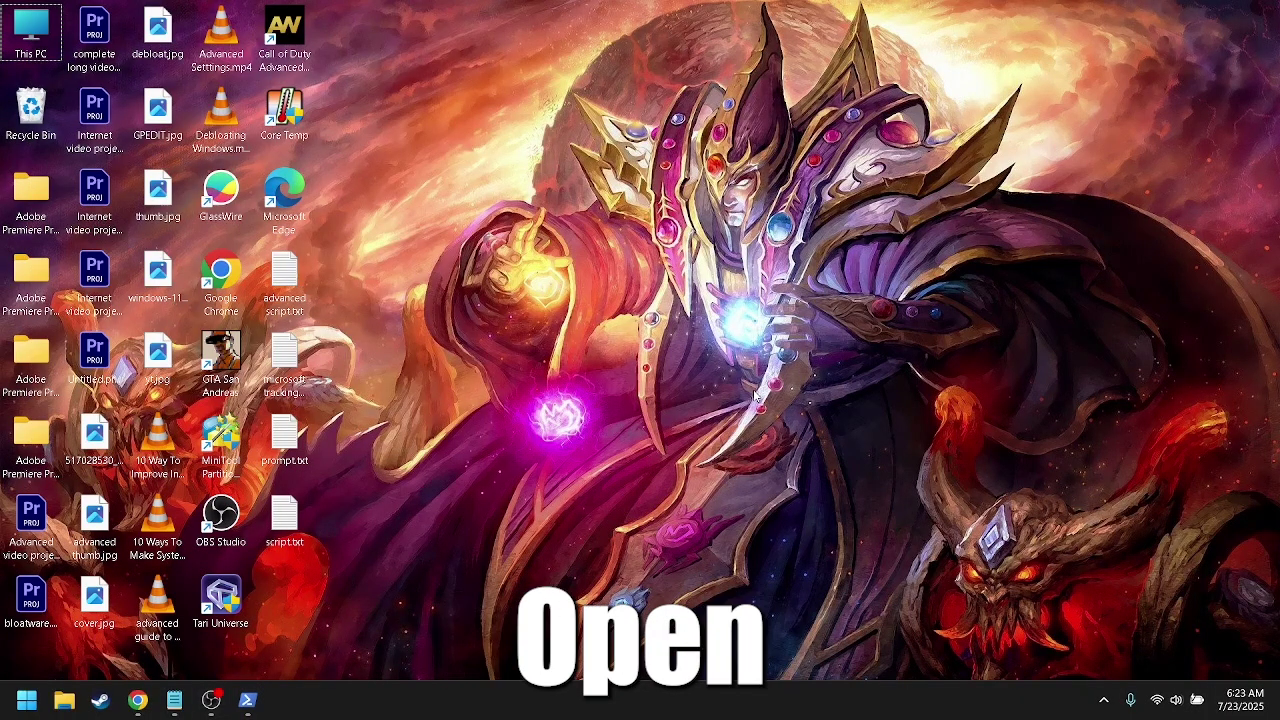
Open File Explorer and browse to C:\Windows\System32\drivers.
click(64, 700)
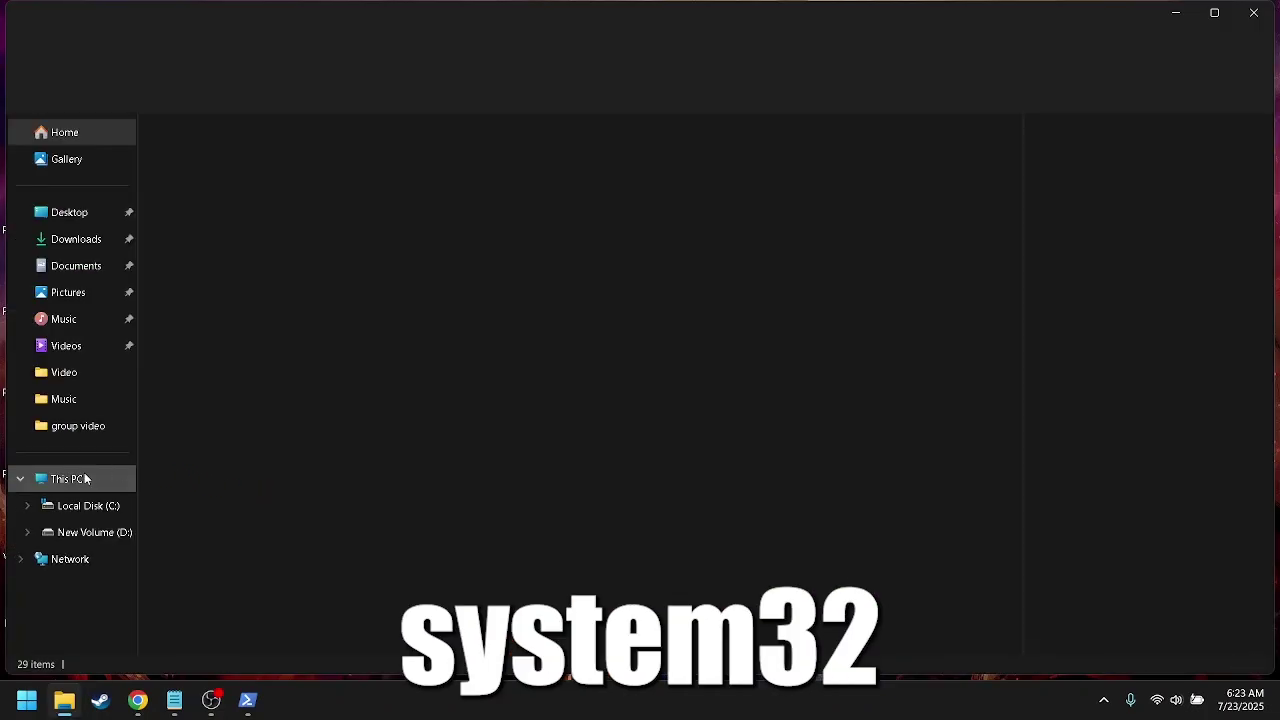
click(82, 505)
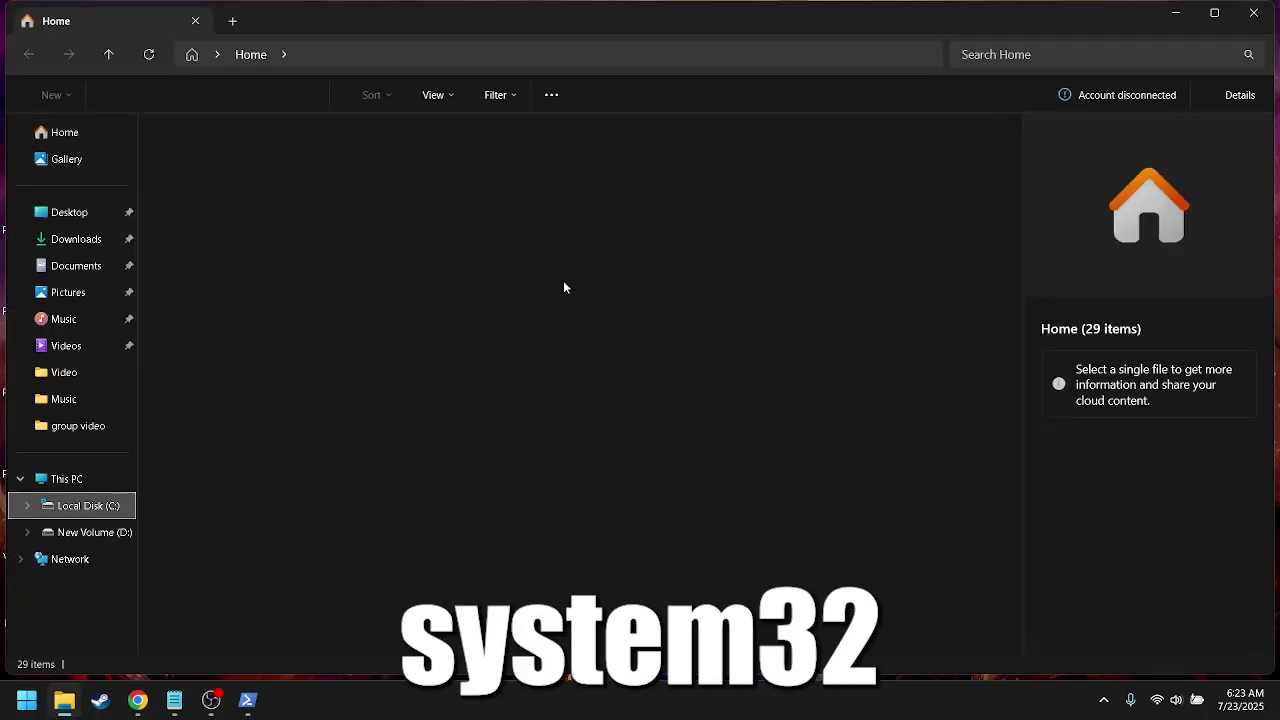
double_click(763, 20)
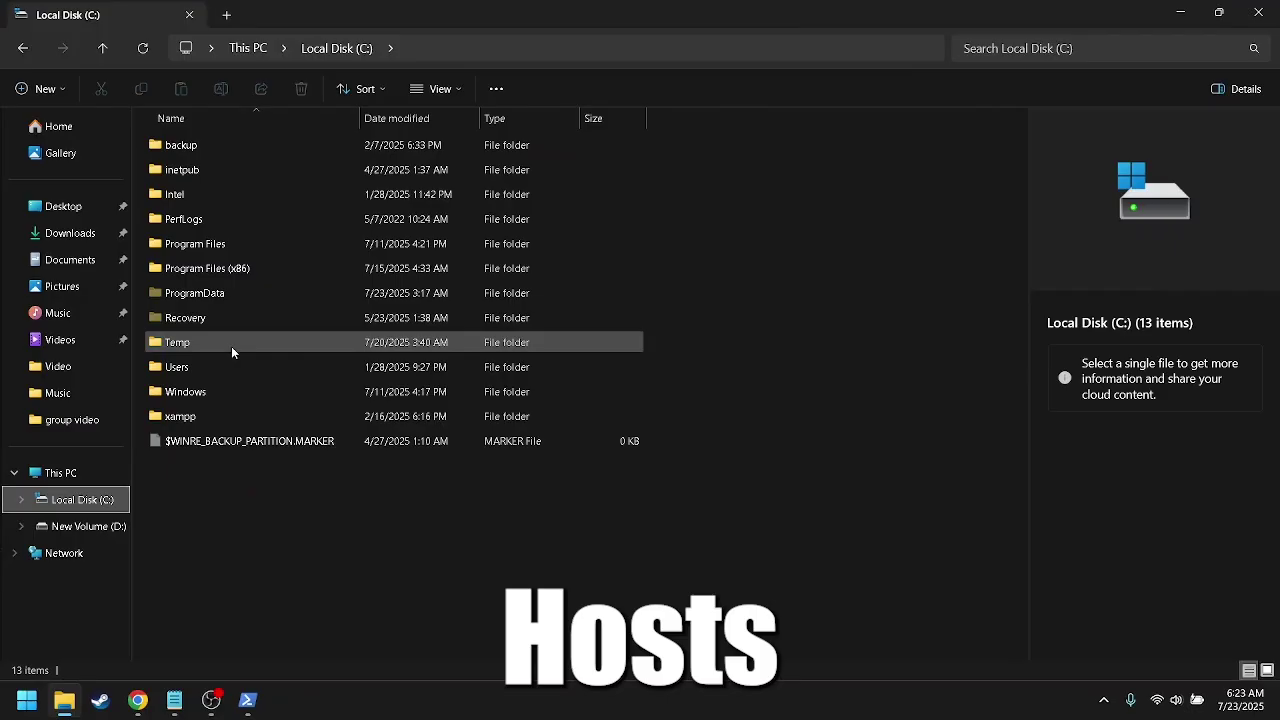
double_click(224, 390)
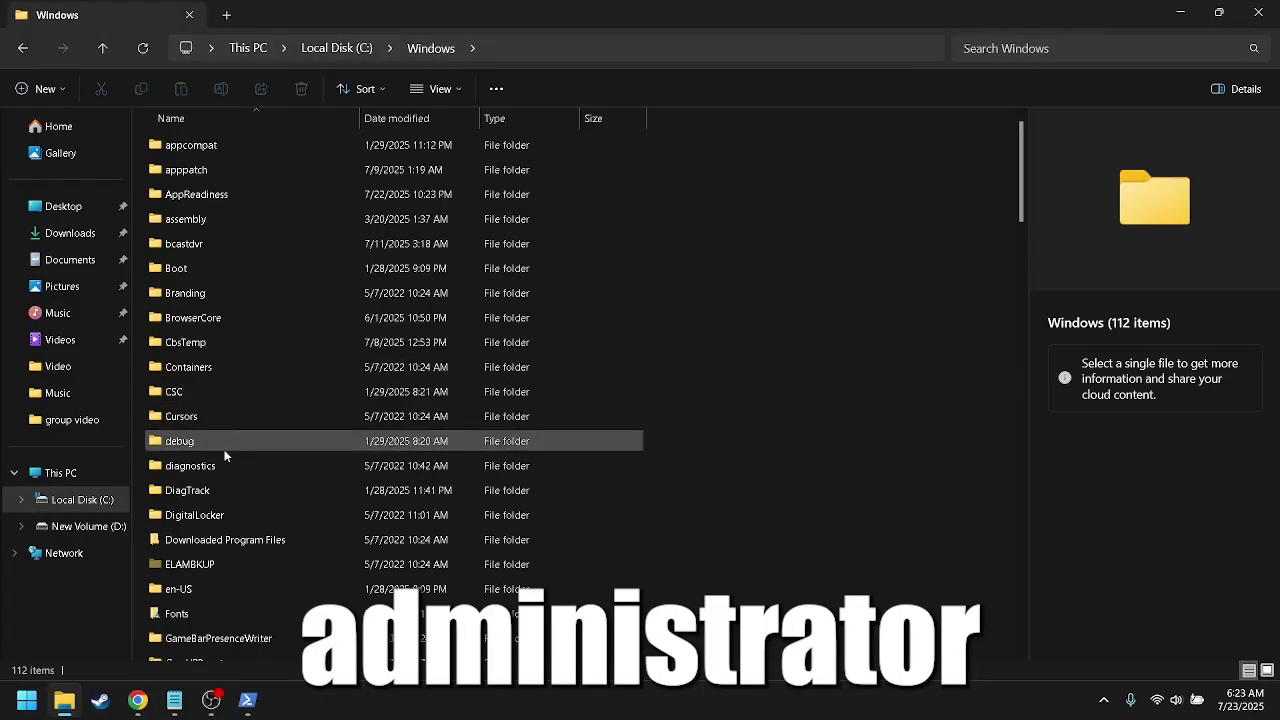
scroll(221, 496, down, 15)
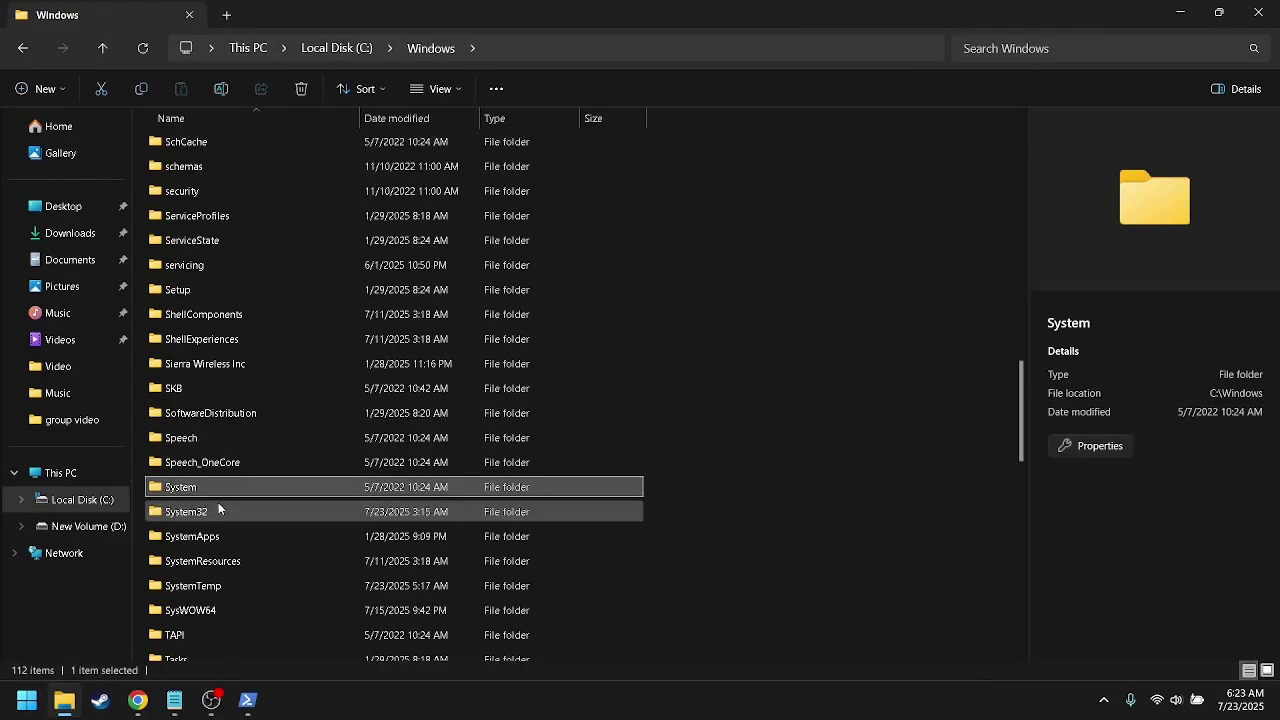
double_click(218, 502)
text(drivers)
key(Return)
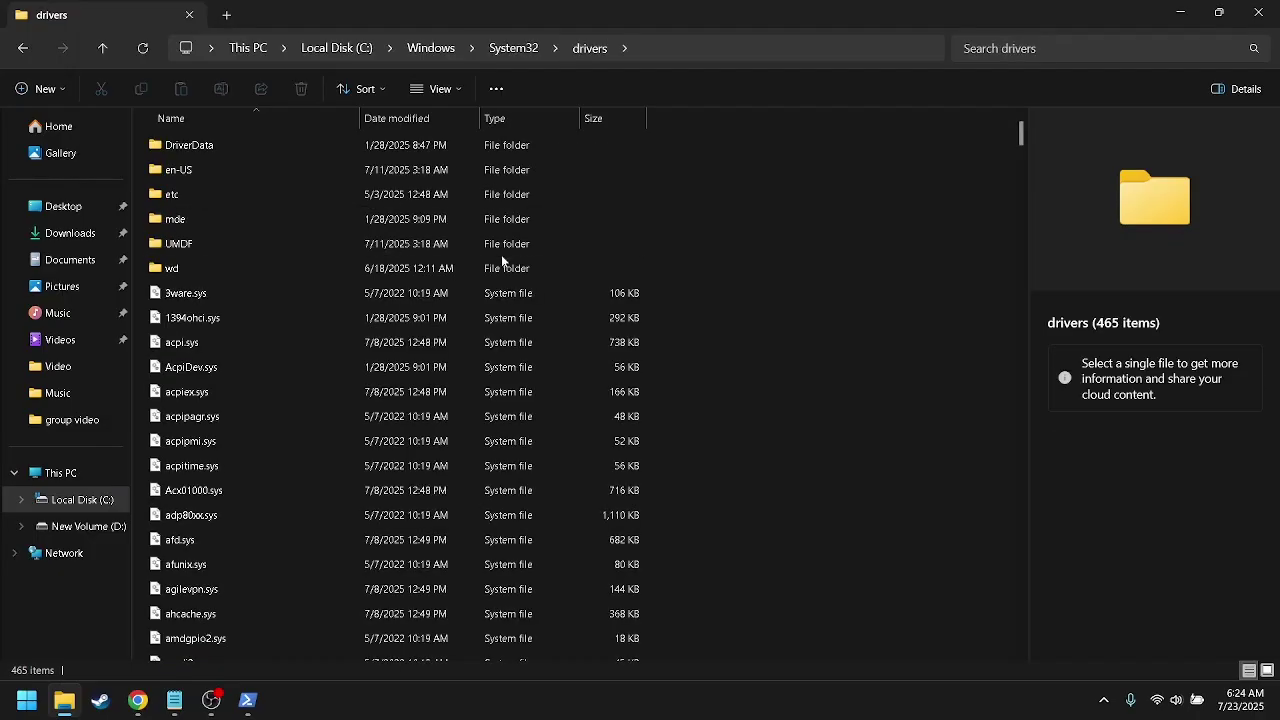
Enter the etc folder and open the hosts file to get the app choice.
double_click(490, 194)
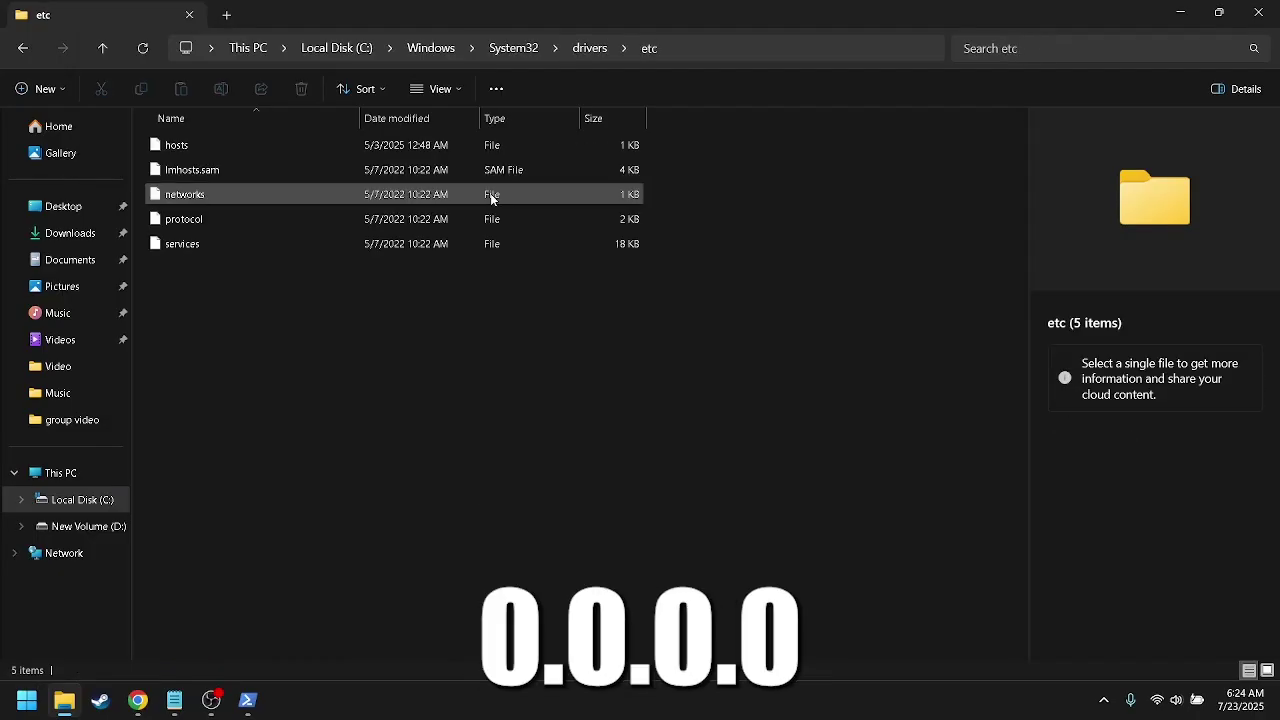
click(486, 148)
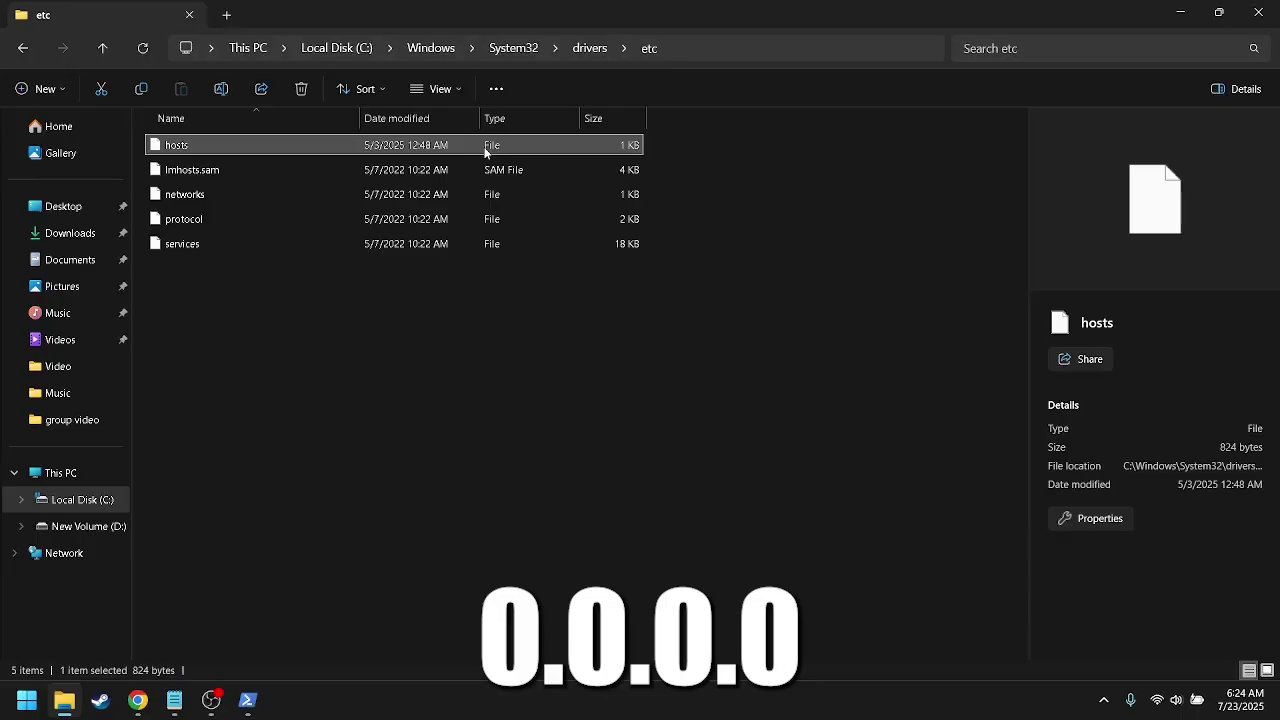
double_click(486, 150)
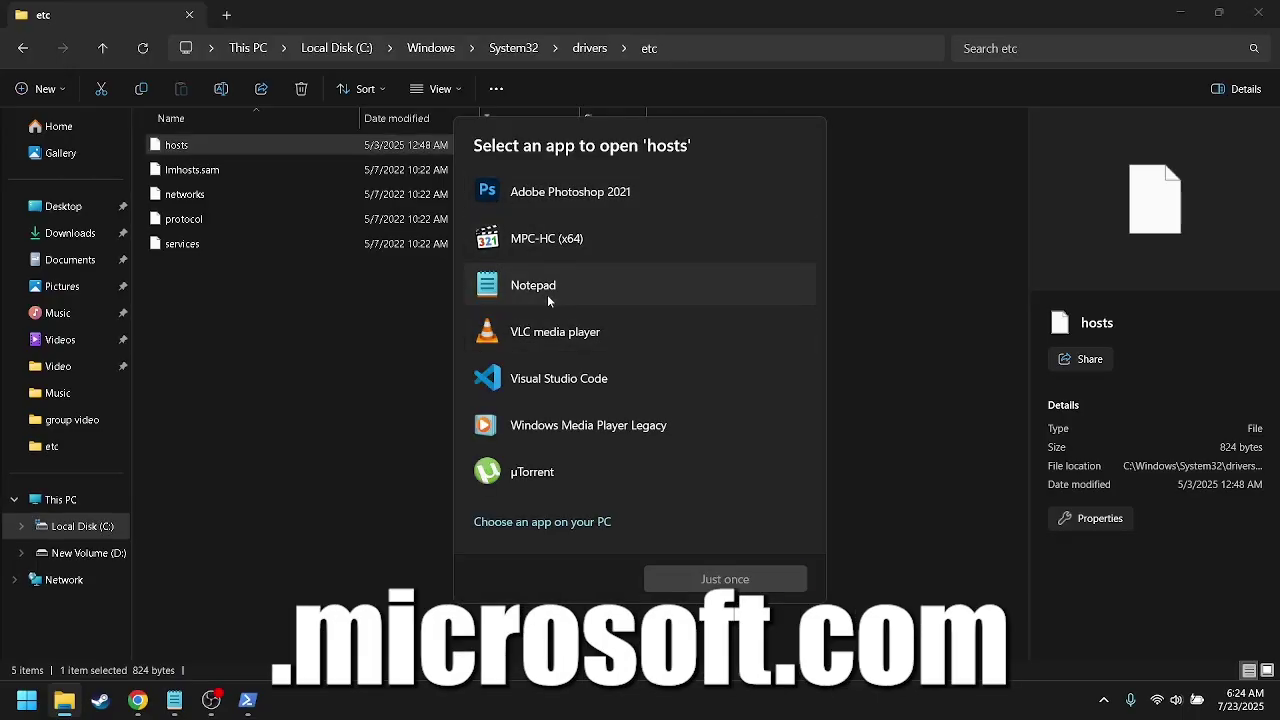
Open hosts in Notepad and append the 0.0.0.0 vortex.data.microsoft.com and telemetry.microsoft.com entries.
double_click(547, 294)
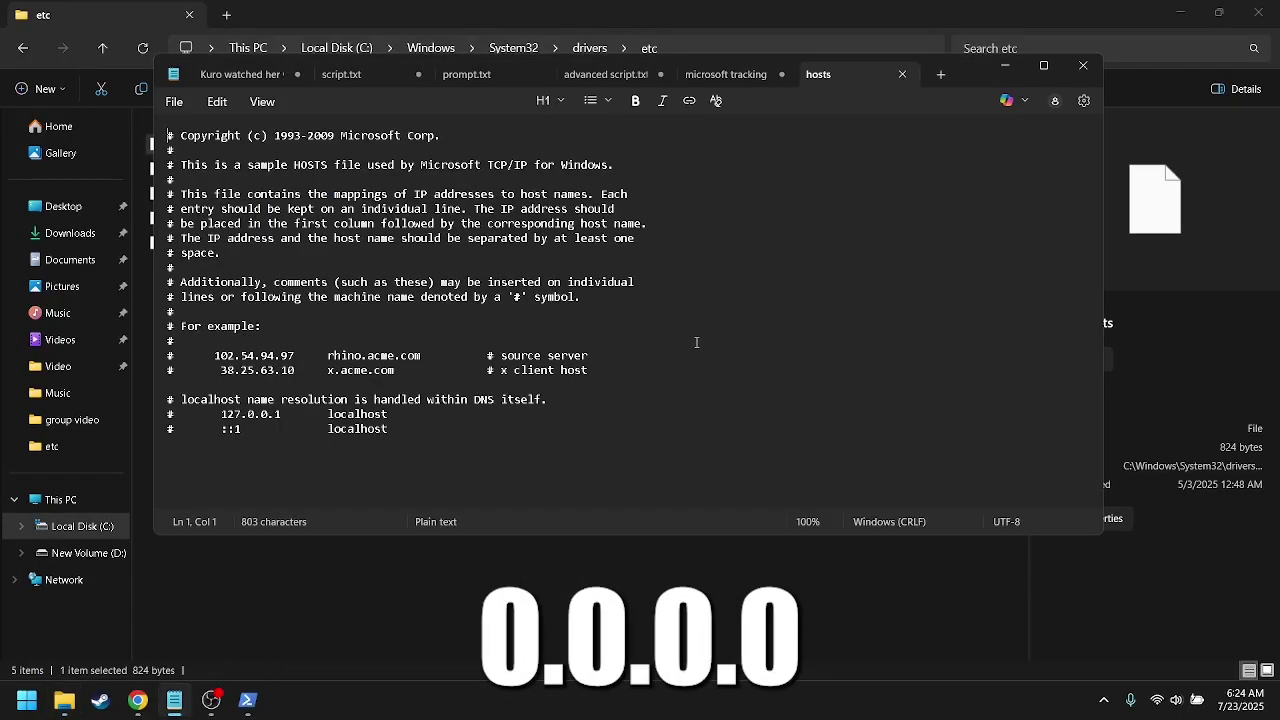
click(671, 447)
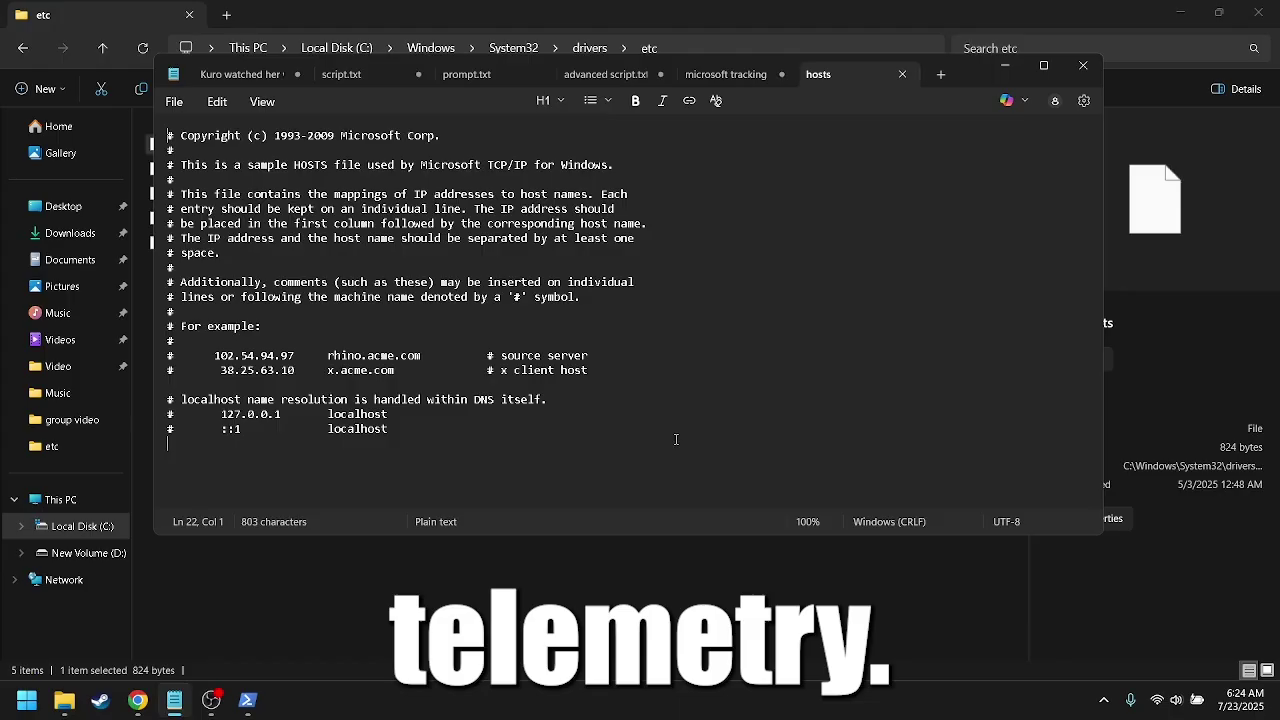
key(Return)
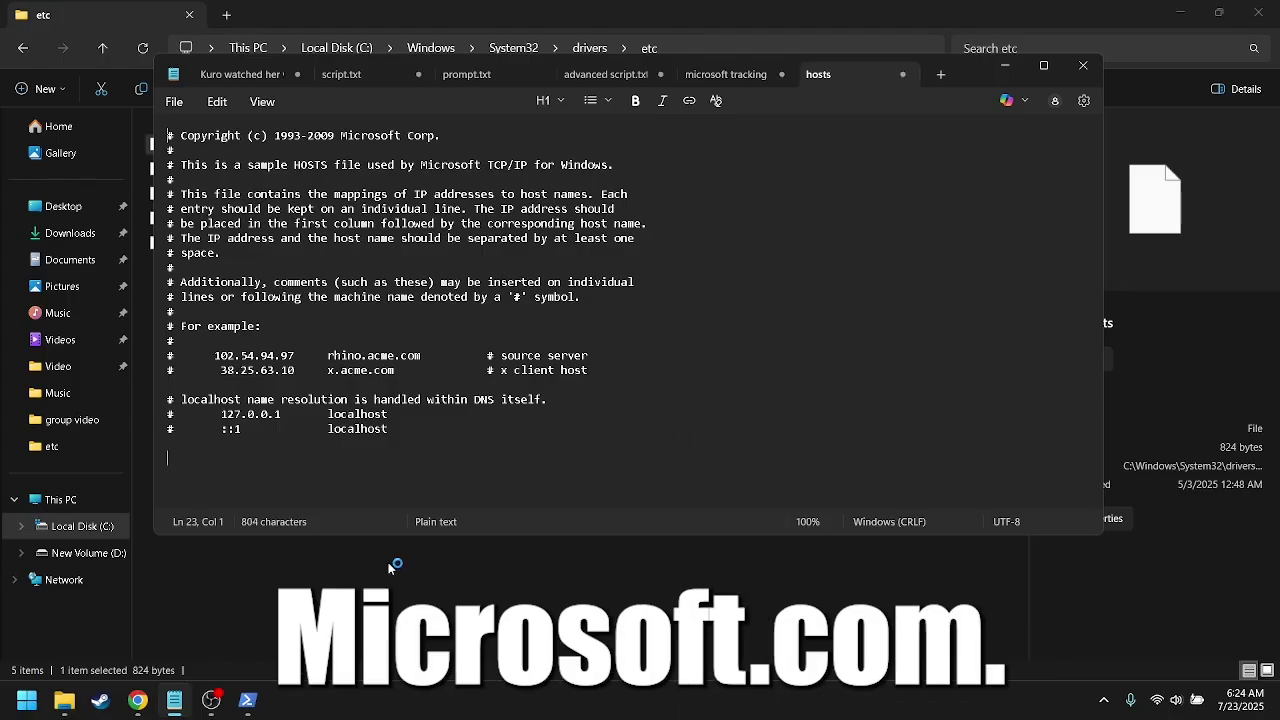
mouse_move(152, 703)
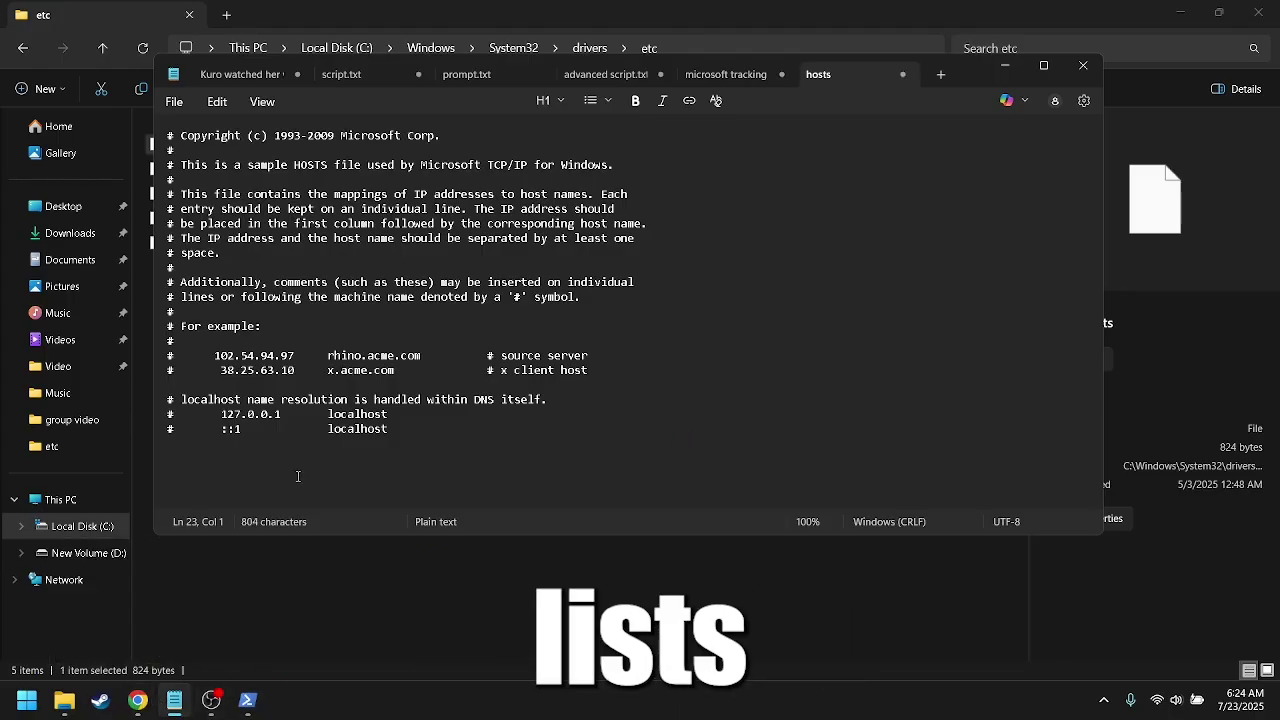
text(0.0.0.0 vortex.data.microsoft.com 0.0.0.0 telemetry.microsoft.com)
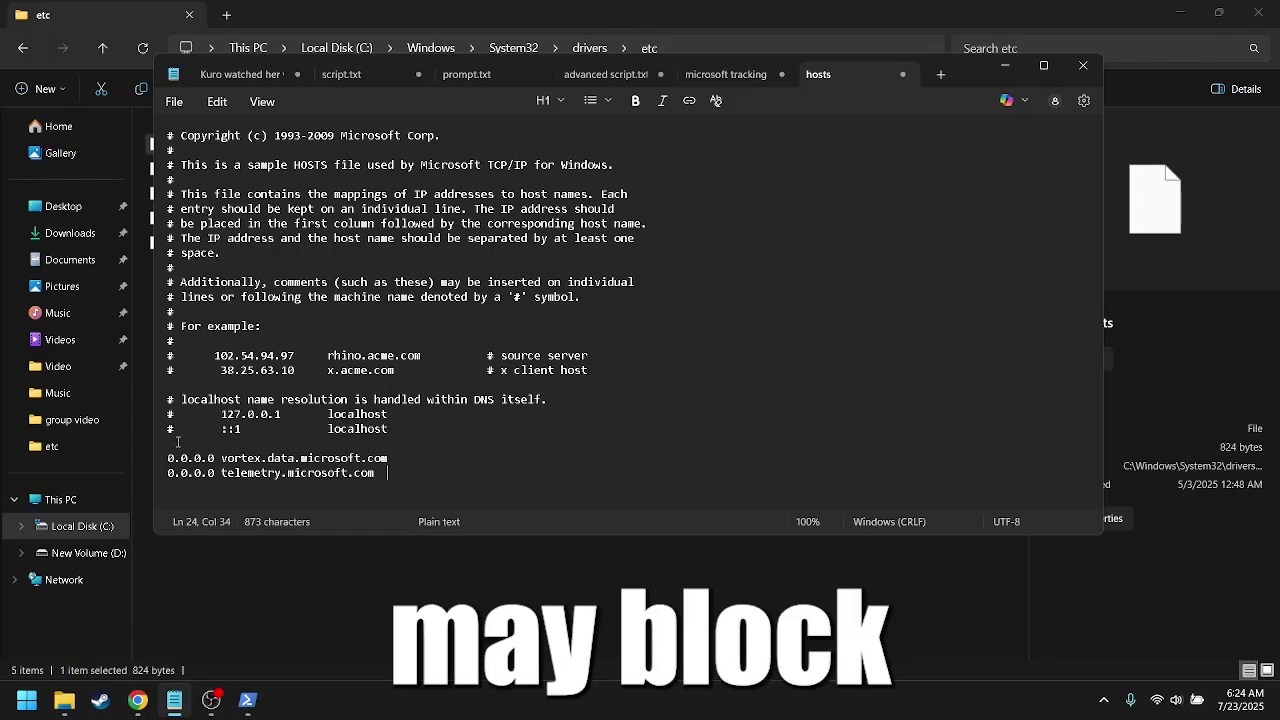
Comment out the new entries with # and cancel the Save As prompt.
click(171, 429)
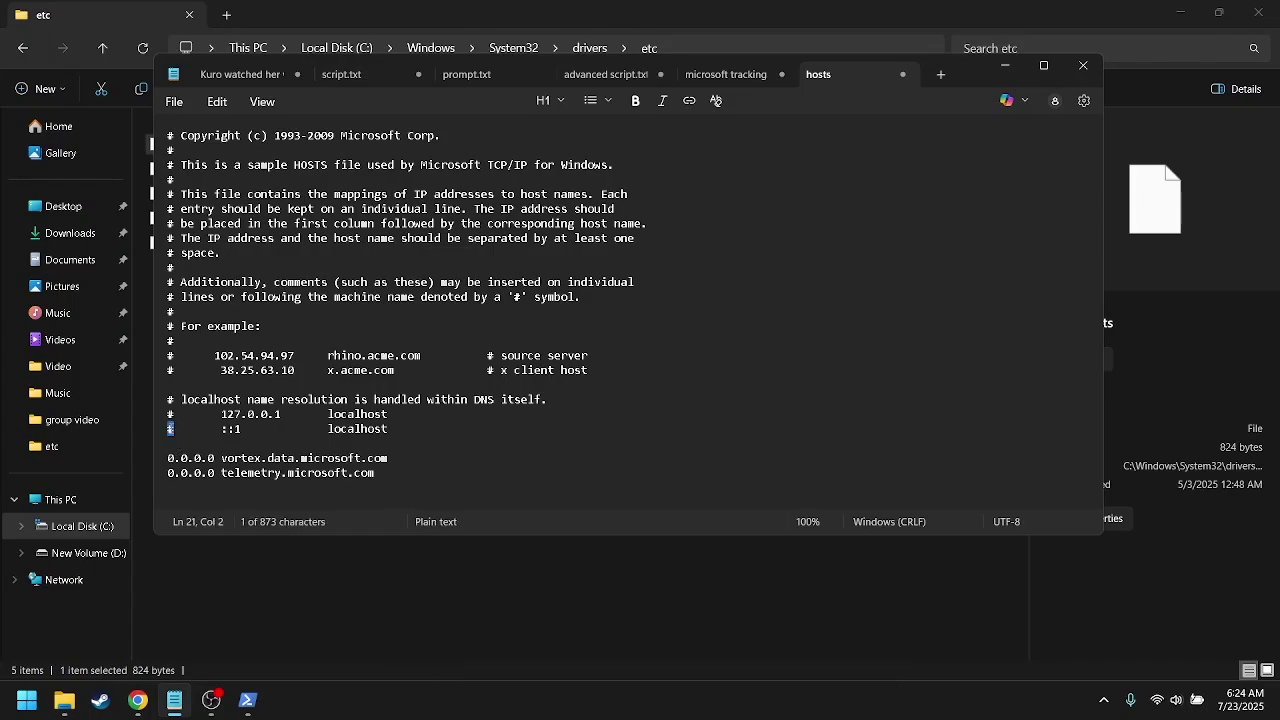
click(168, 458)
text(#)
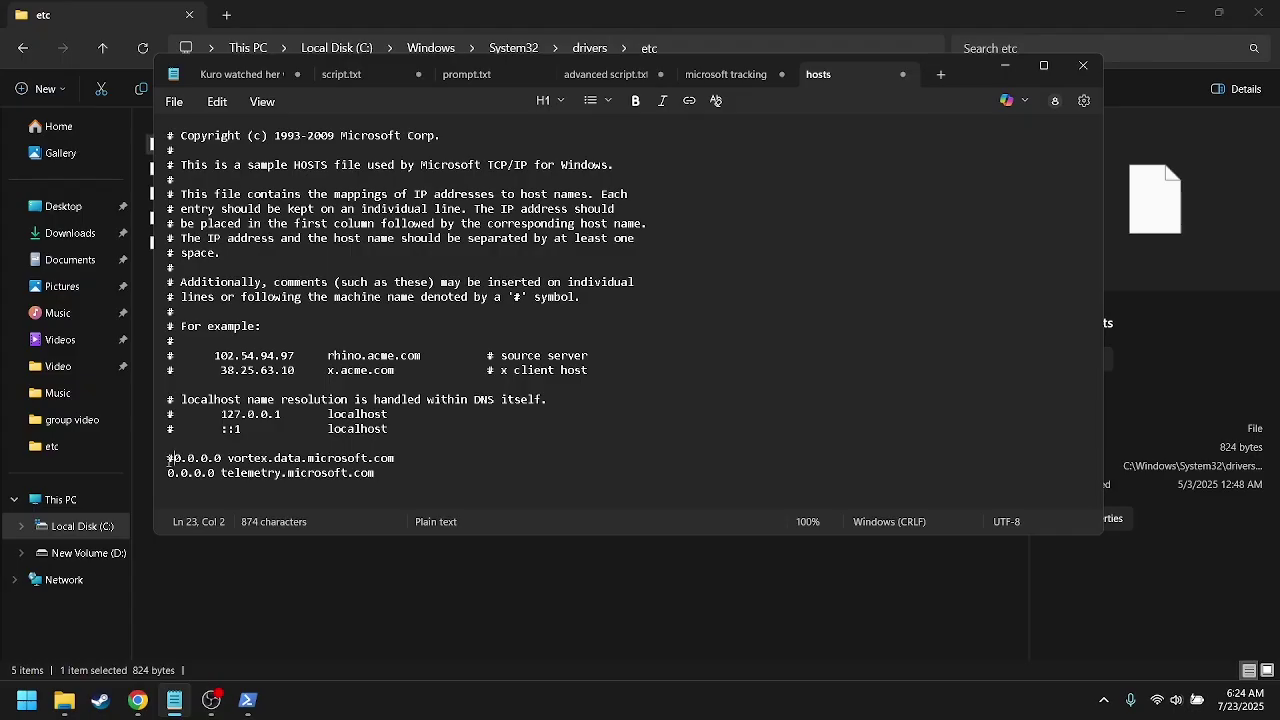
text(#)
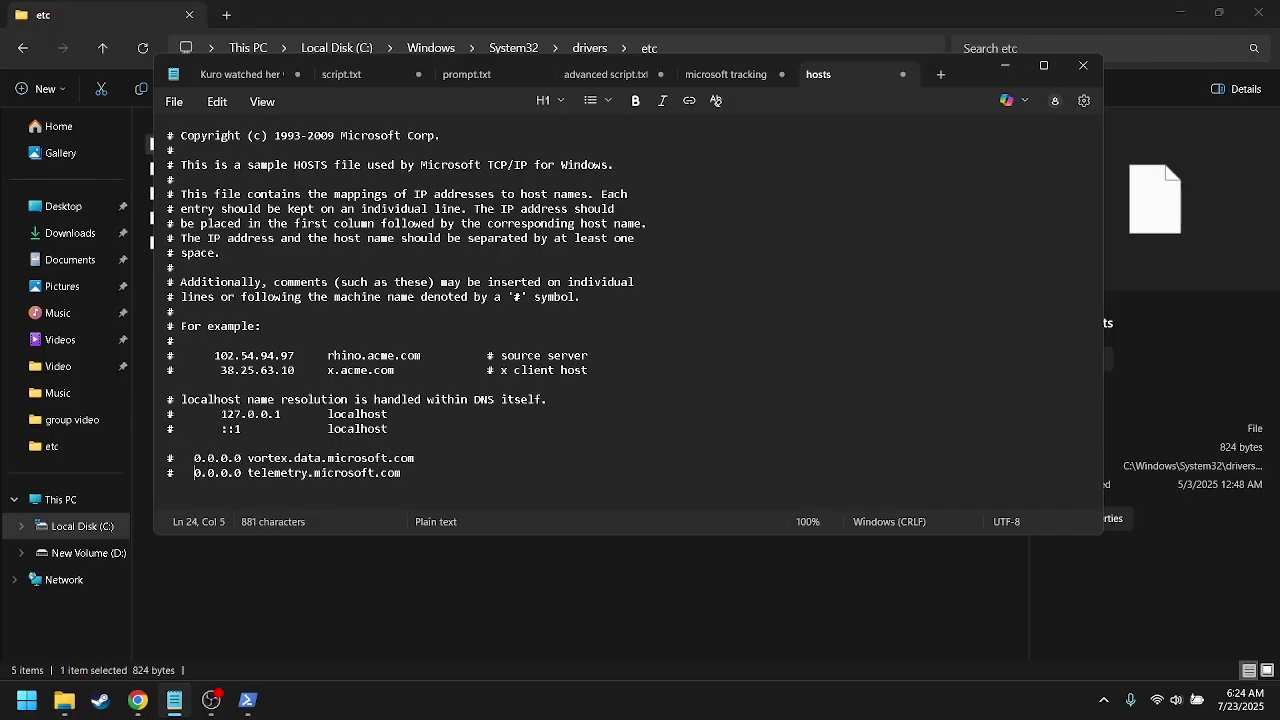
click(485, 473)
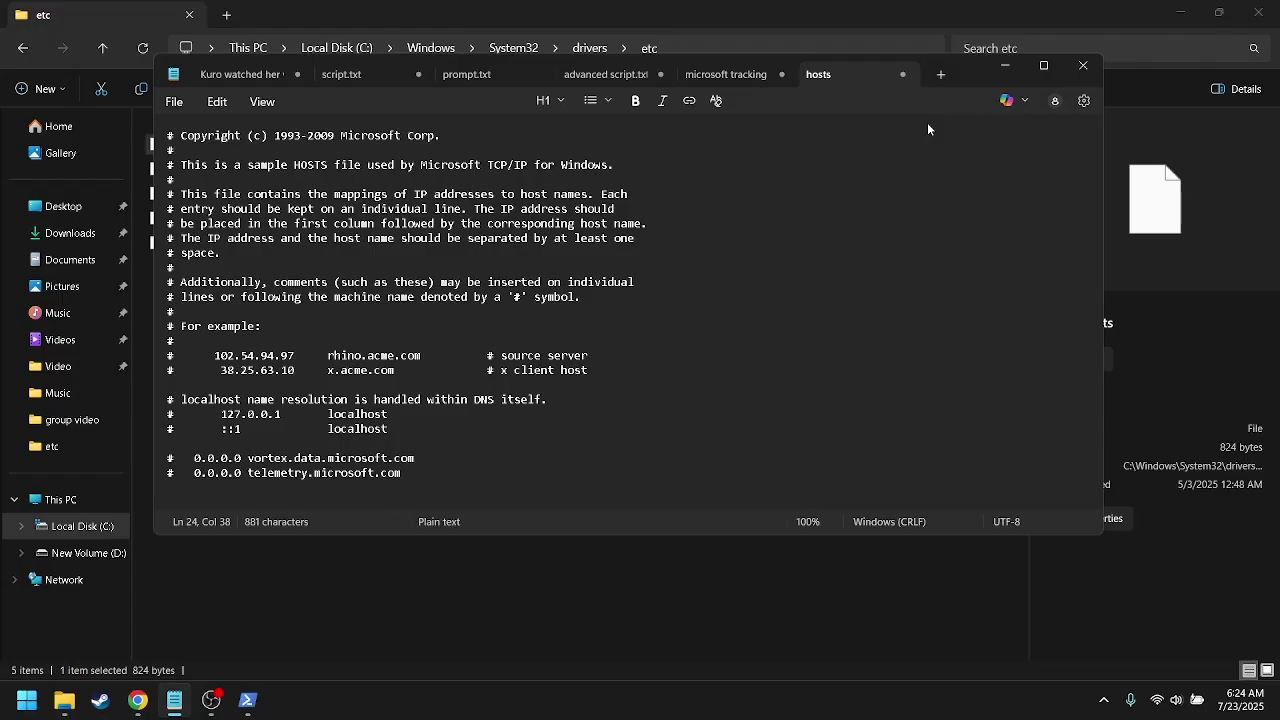
key(ctrl+s)
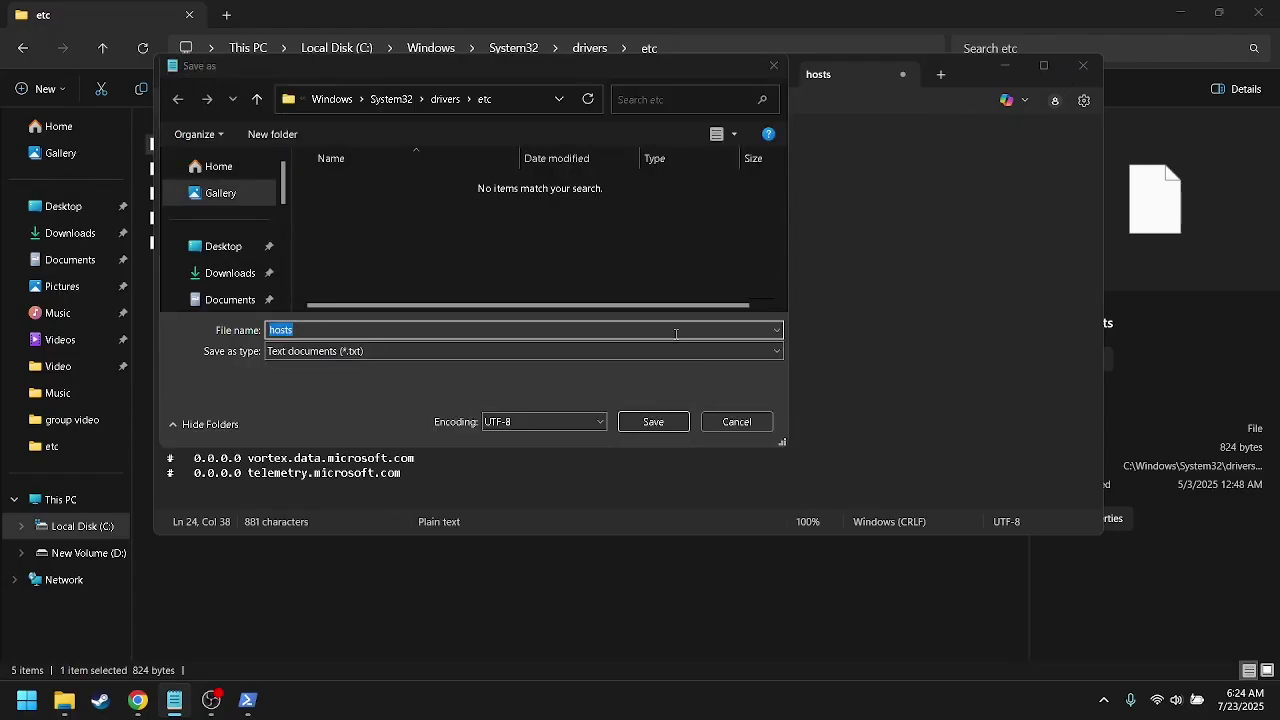
click(716, 428)
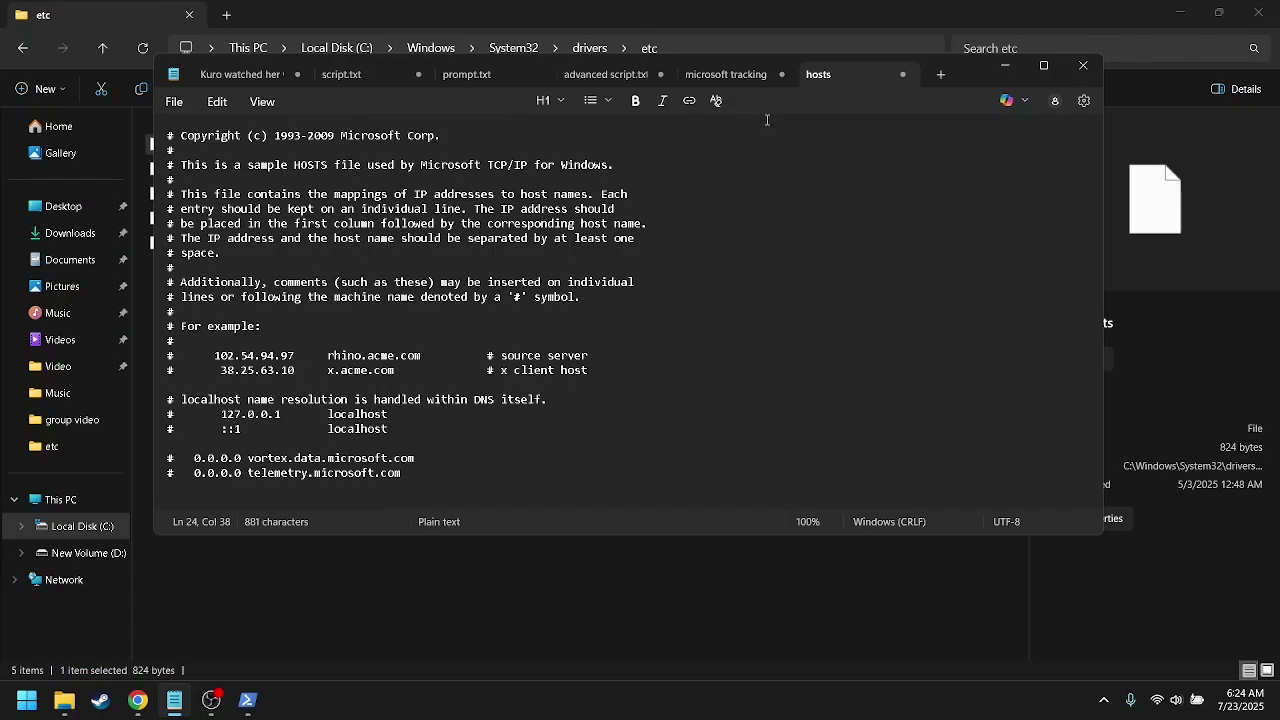
Close the hosts file, reopen it with Notepad from File Explorer, then close Notepad again.
click(1083, 65)
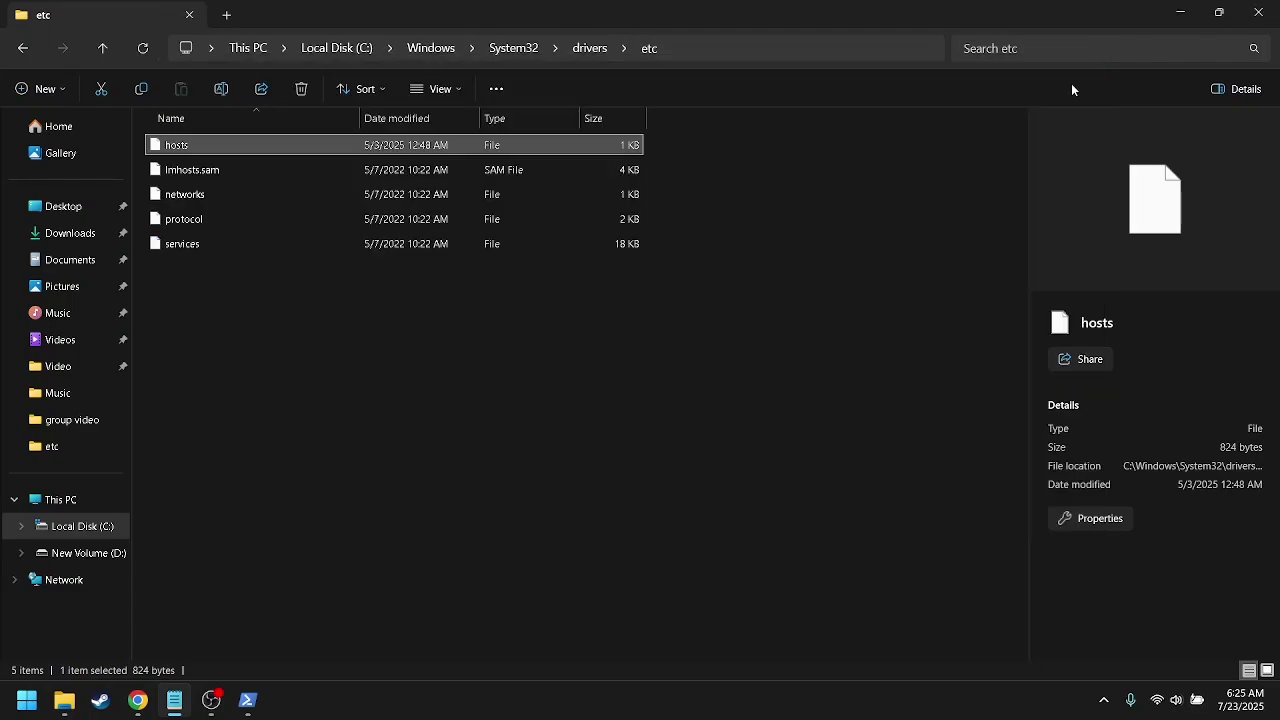
double_click(467, 145)
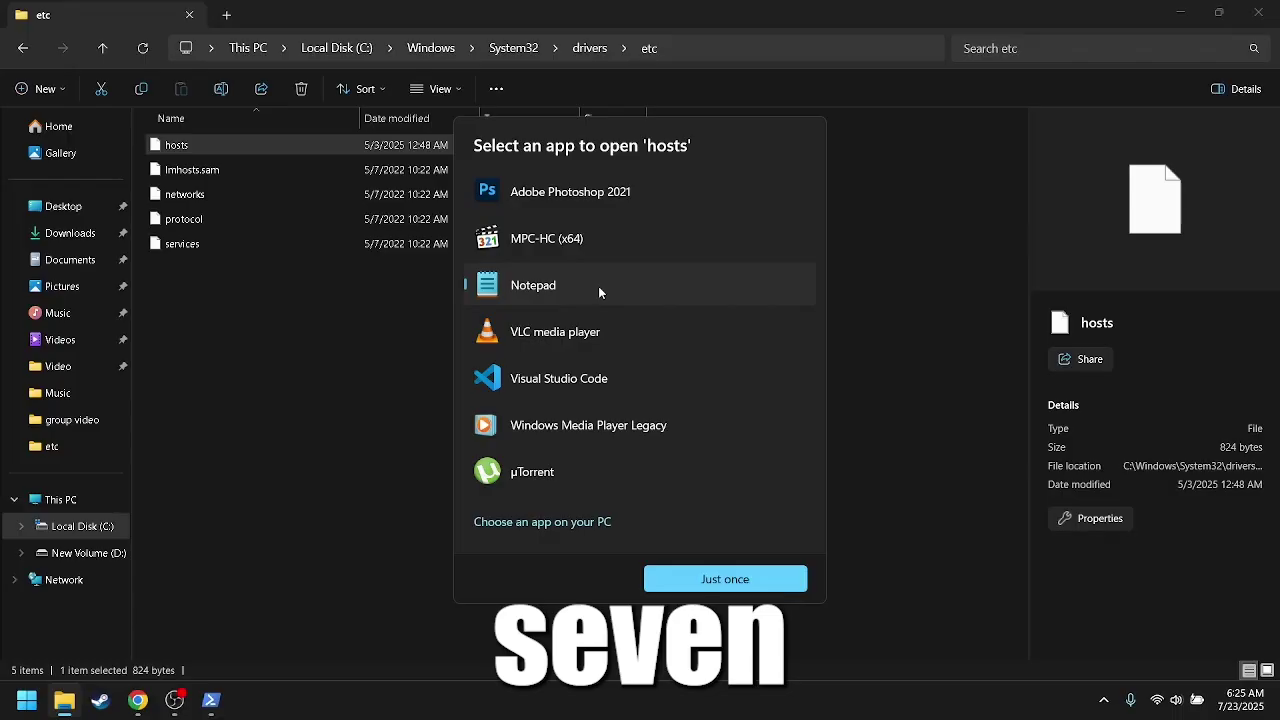
double_click(598, 286)
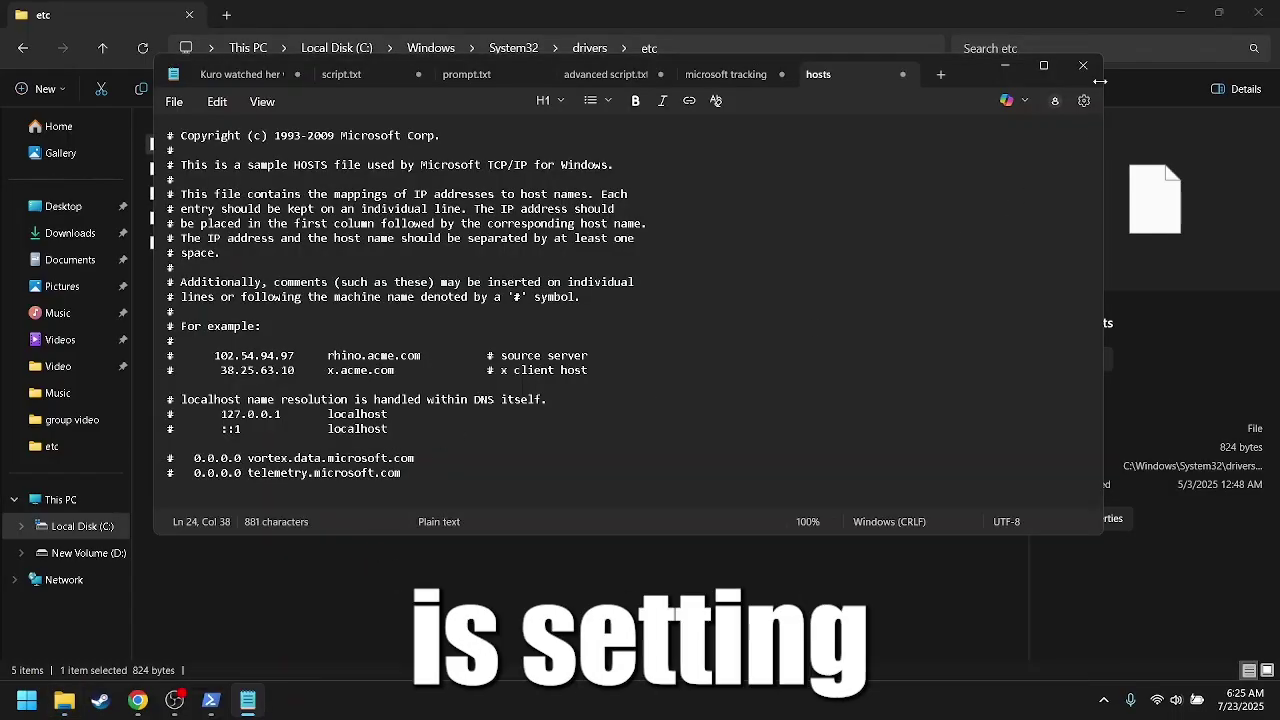
click(1095, 71)
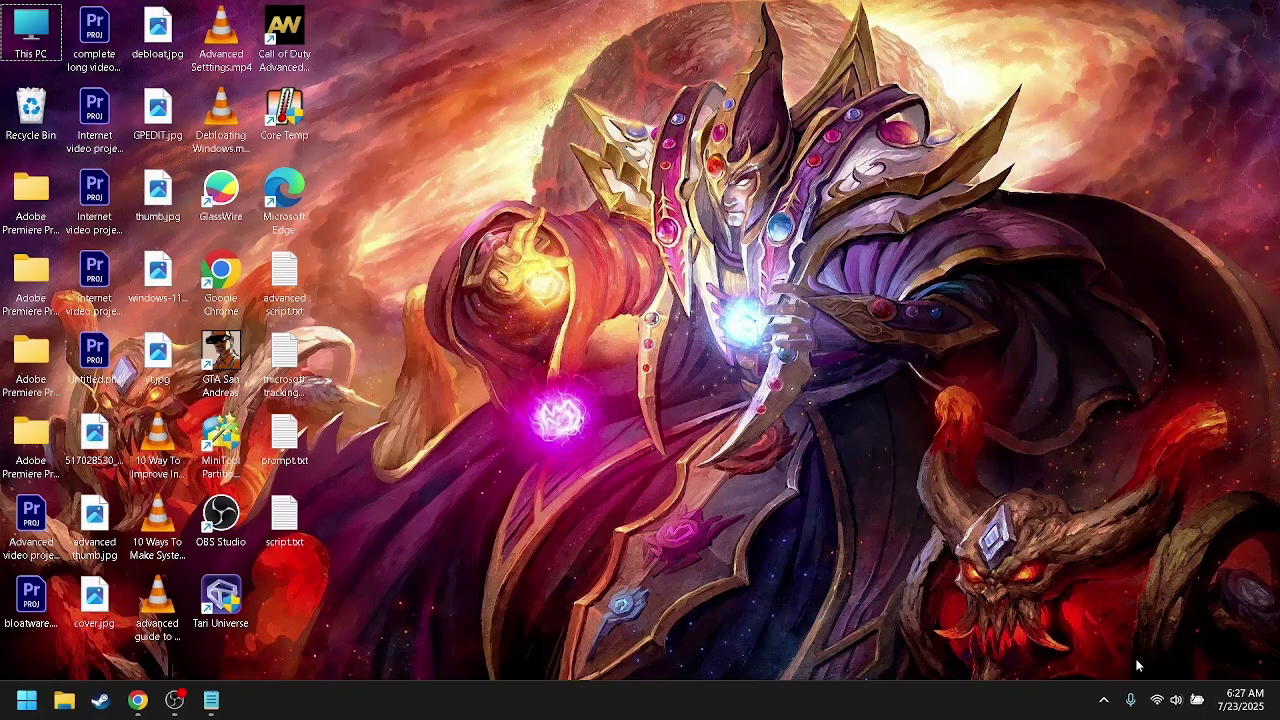
Go to the Wi-Fi known network's properties and its DNS server settings.
right_click(1157, 700)
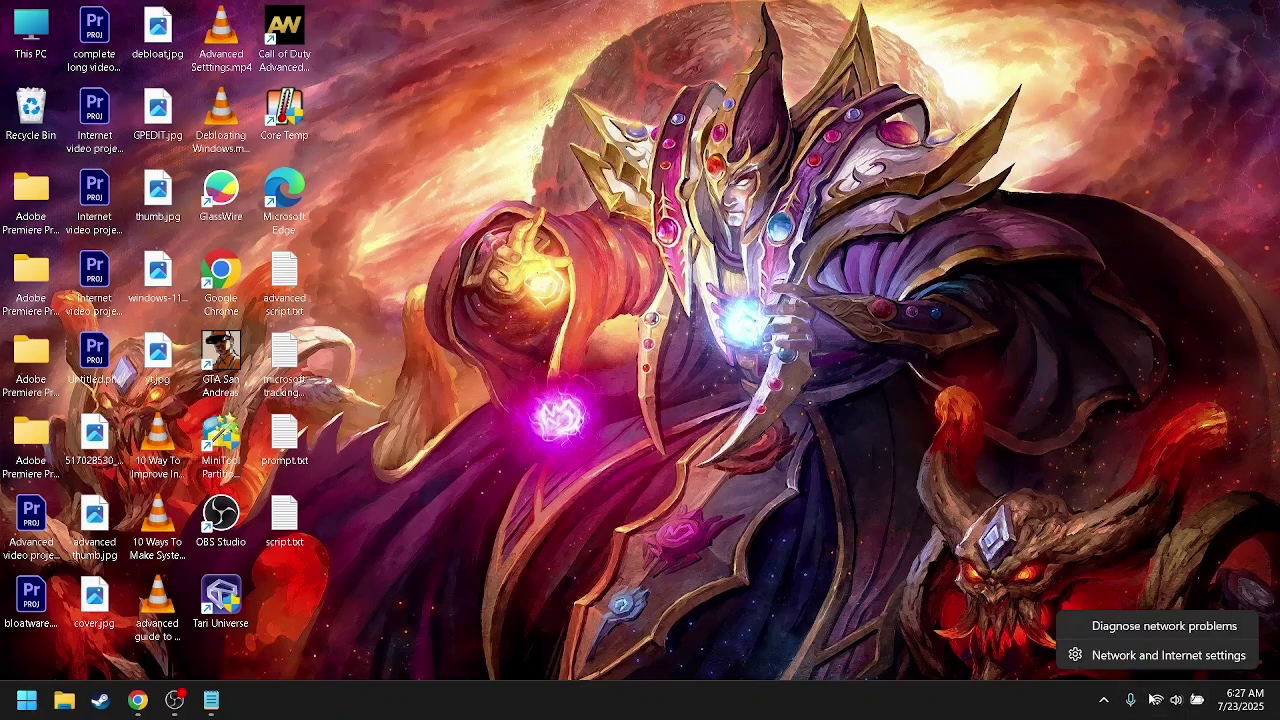
click(1155, 658)
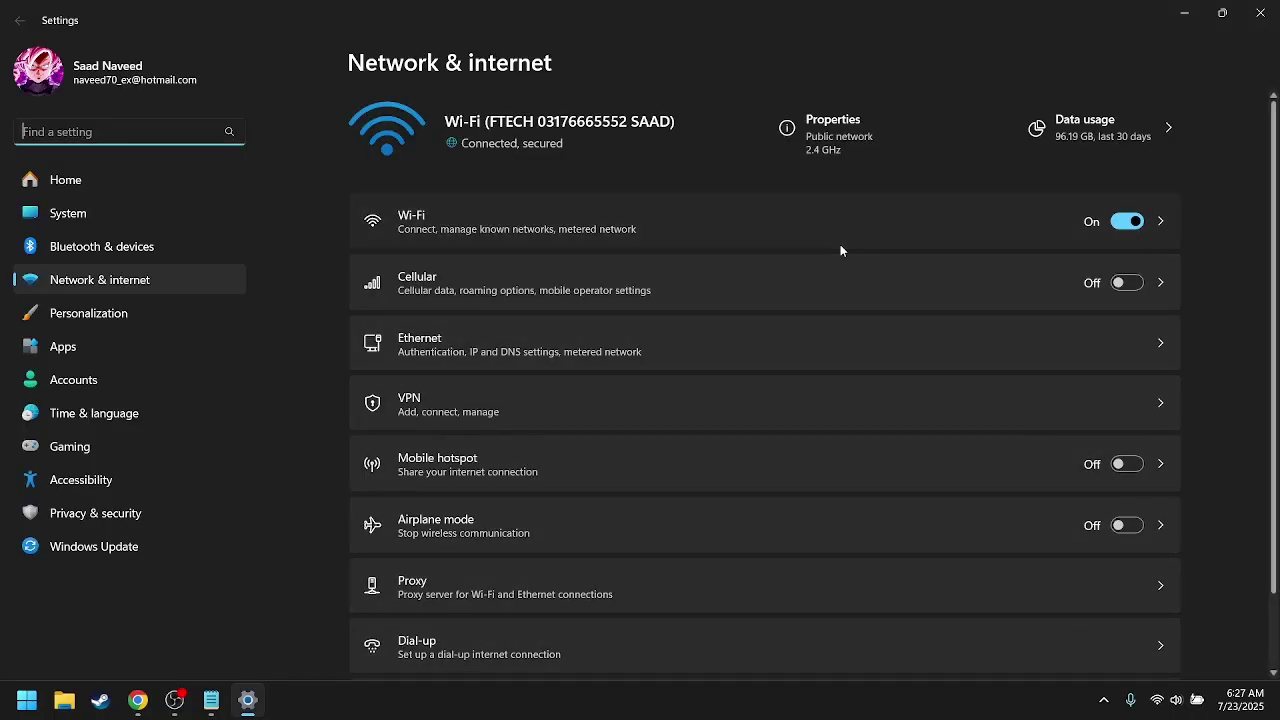
click(840, 244)
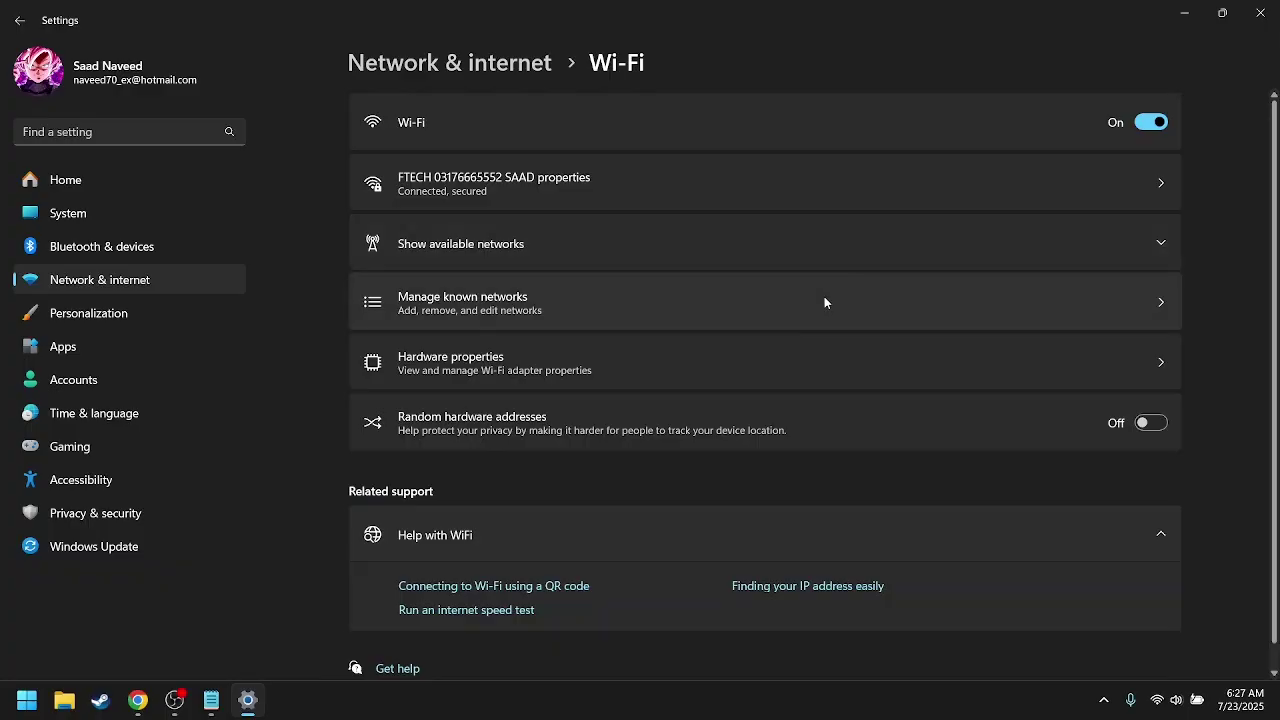
click(824, 302)
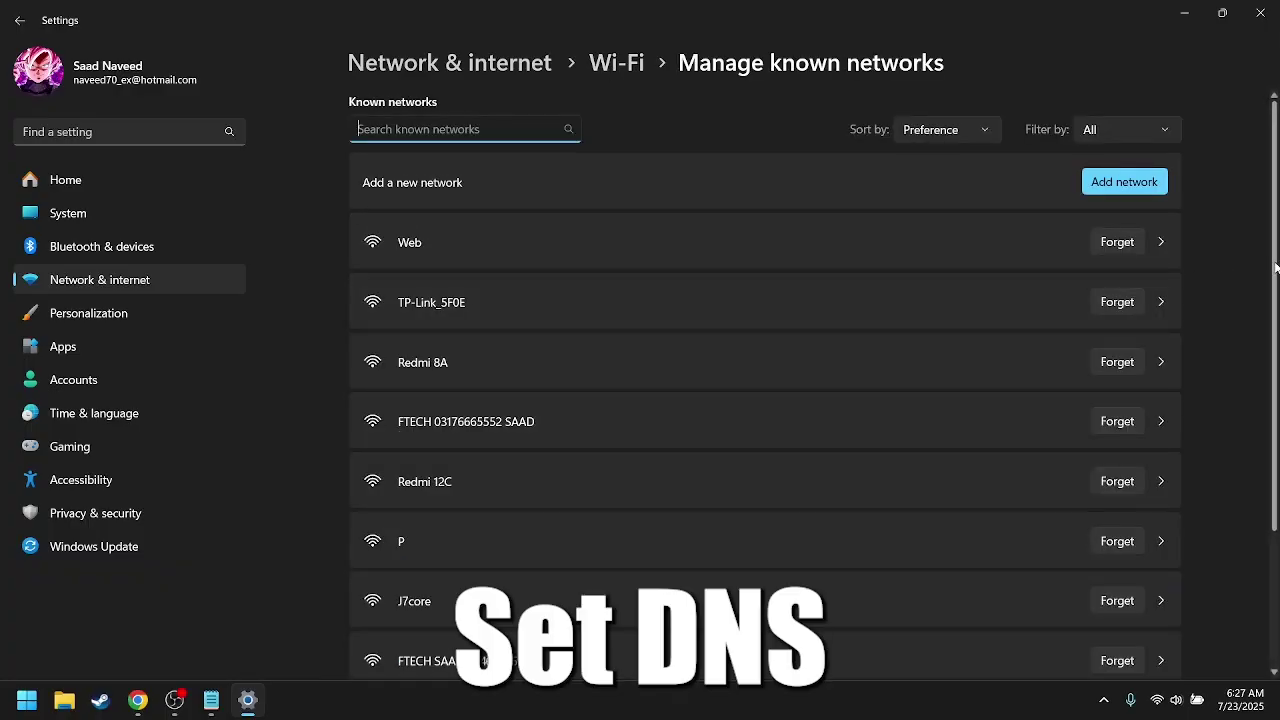
scroll(1275, 268, down, 2)
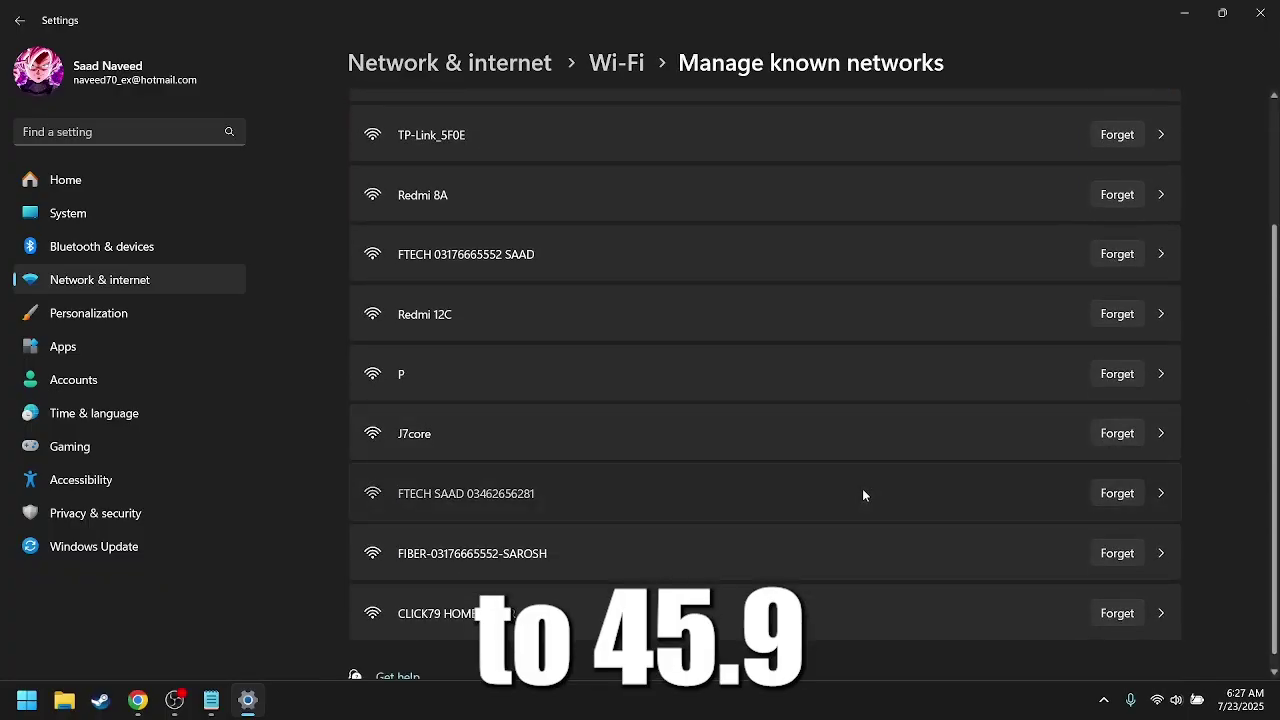
click(863, 494)
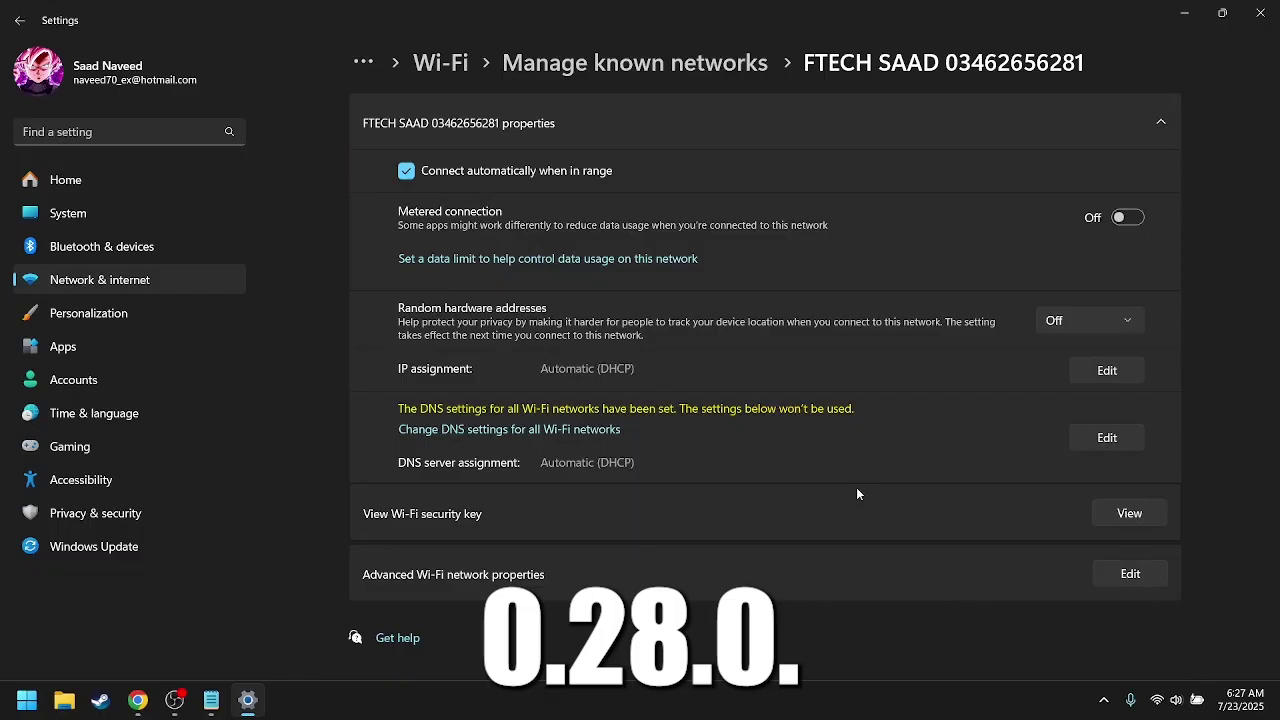
click(601, 429)
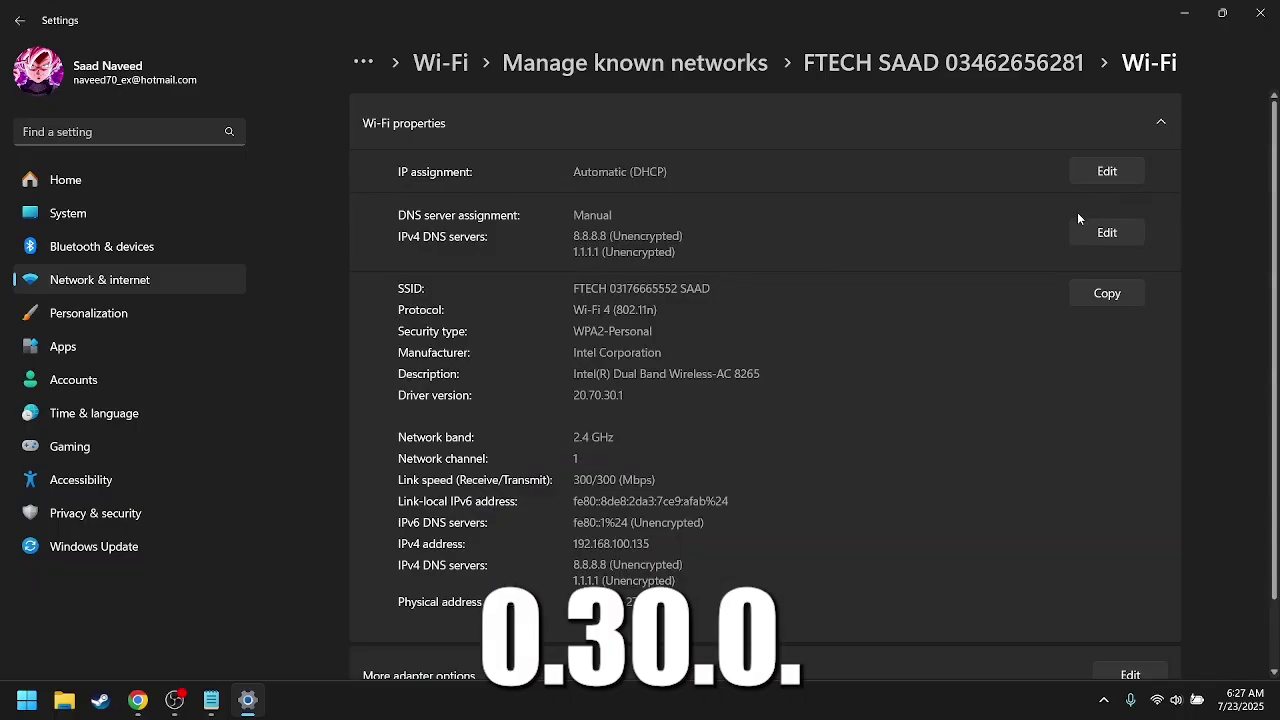
Replace the DNS servers 8.8.8.8 with preferred 45.90.28.0 and alternate 45.90.30.0, and save.
click(1087, 235)
click(678, 250)
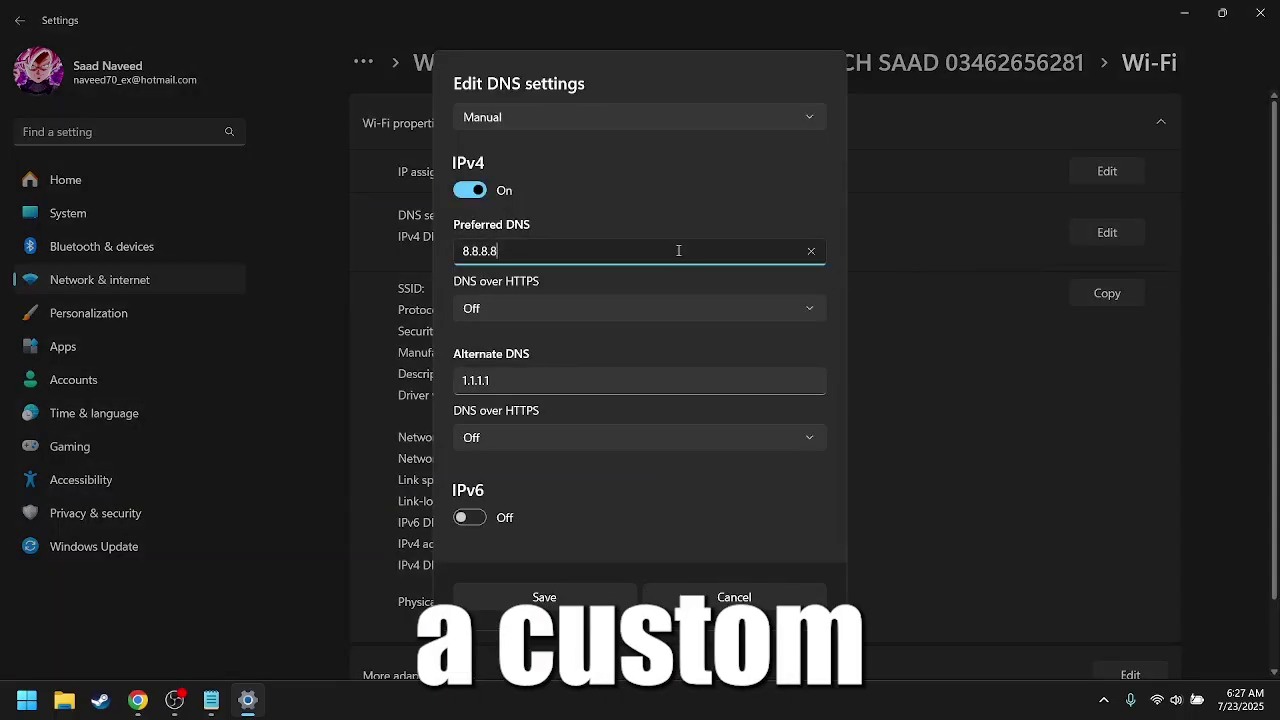
key(ctrl+a)
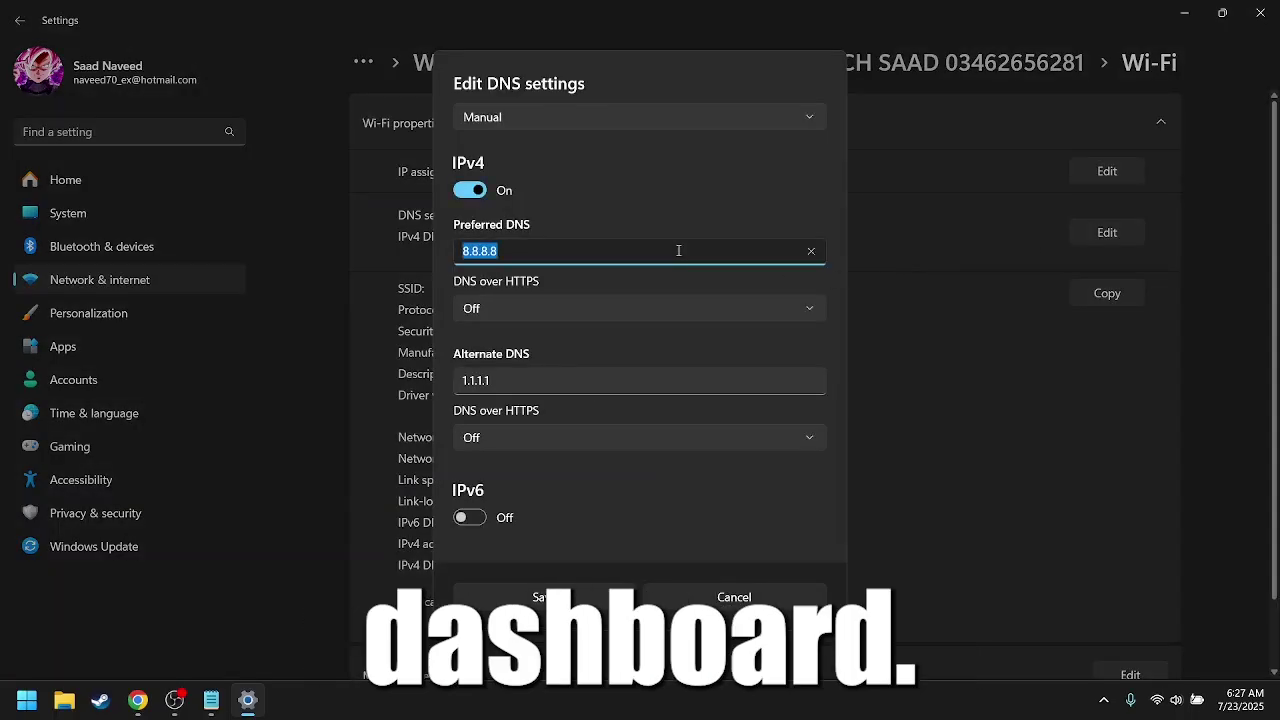
text(45.90.28.0)
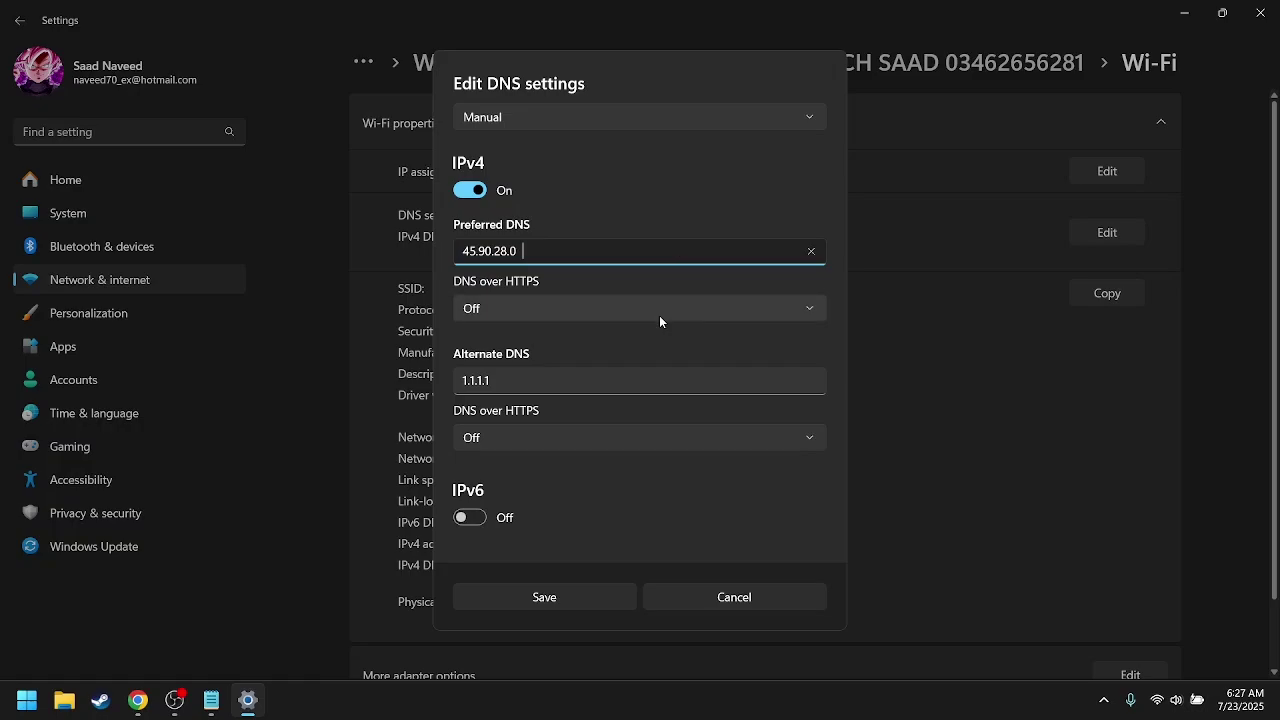
click(493, 382)
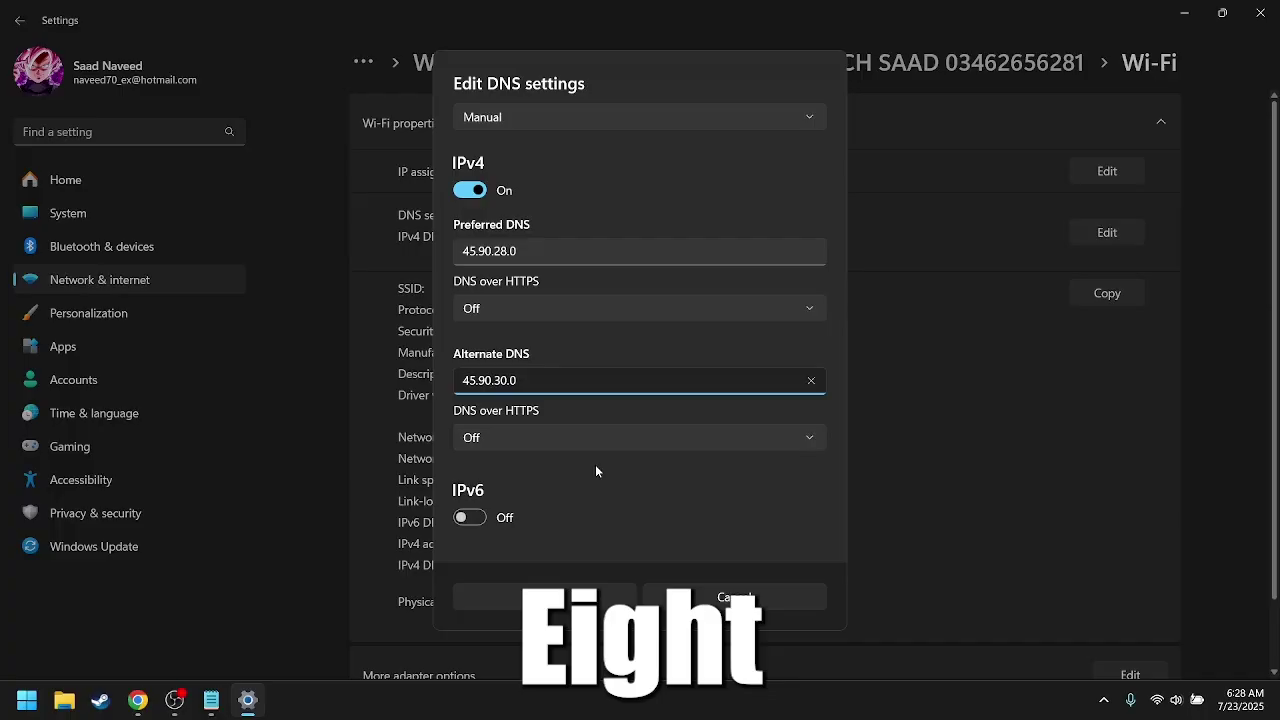
click(549, 590)
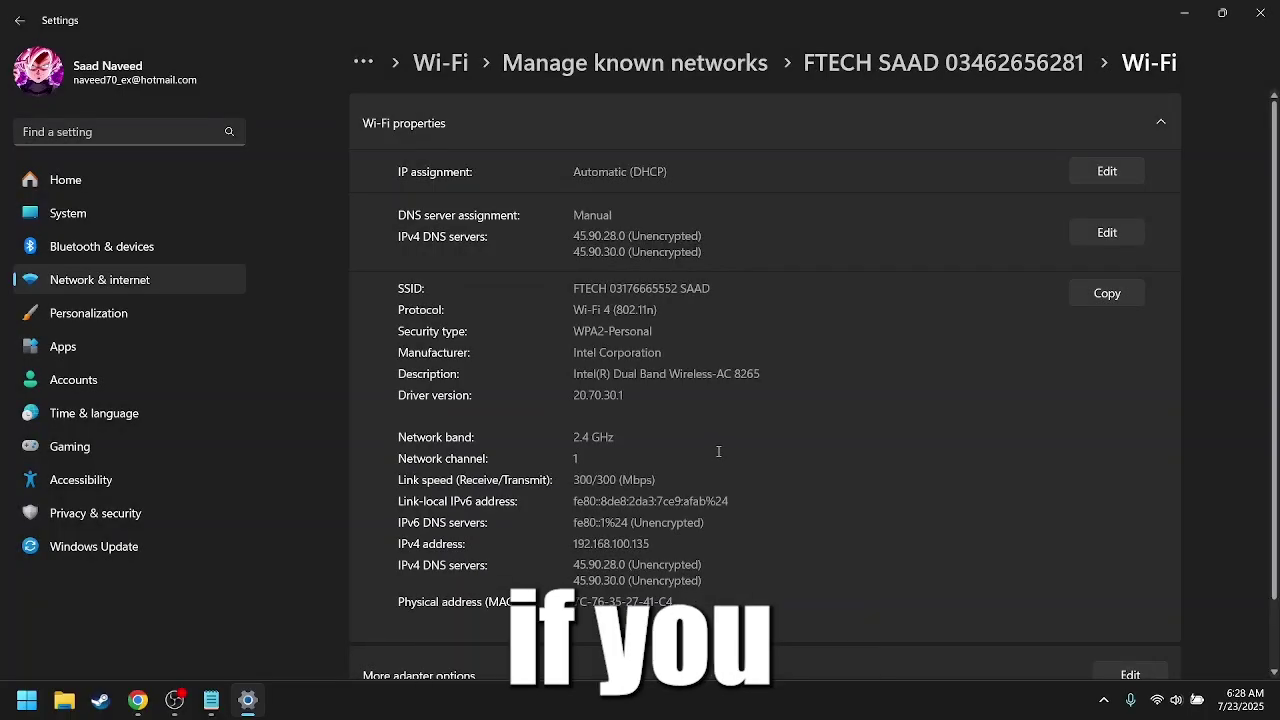
Close Settings and scroll the O&O ShutUp10++ page in Chrome down to its download section.
click(1261, 8)
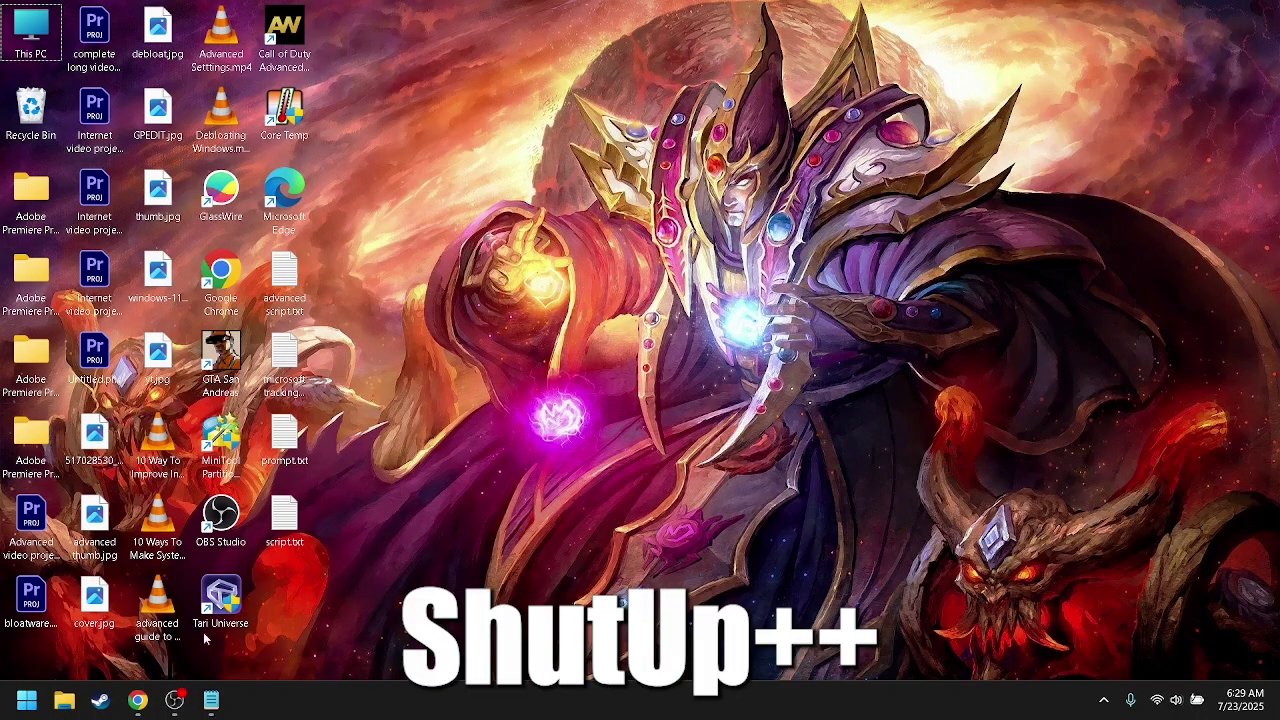
click(138, 700)
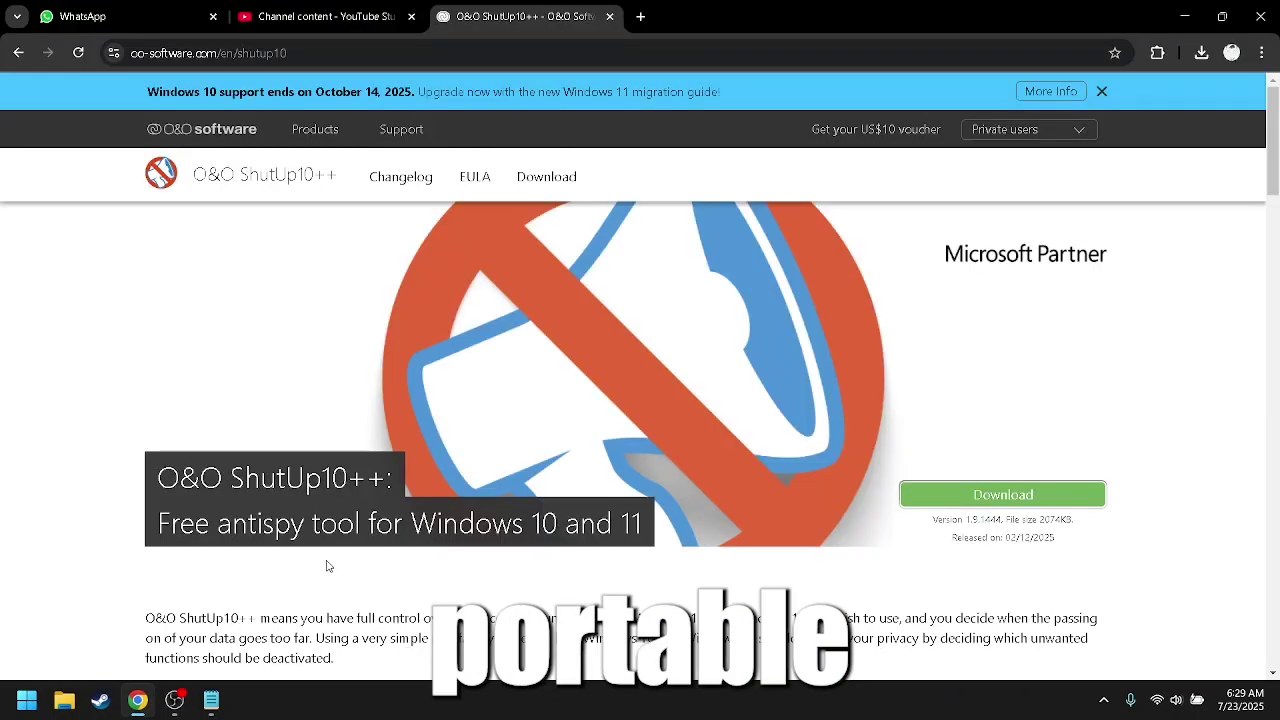
drag(1276, 148, 1273, 479)
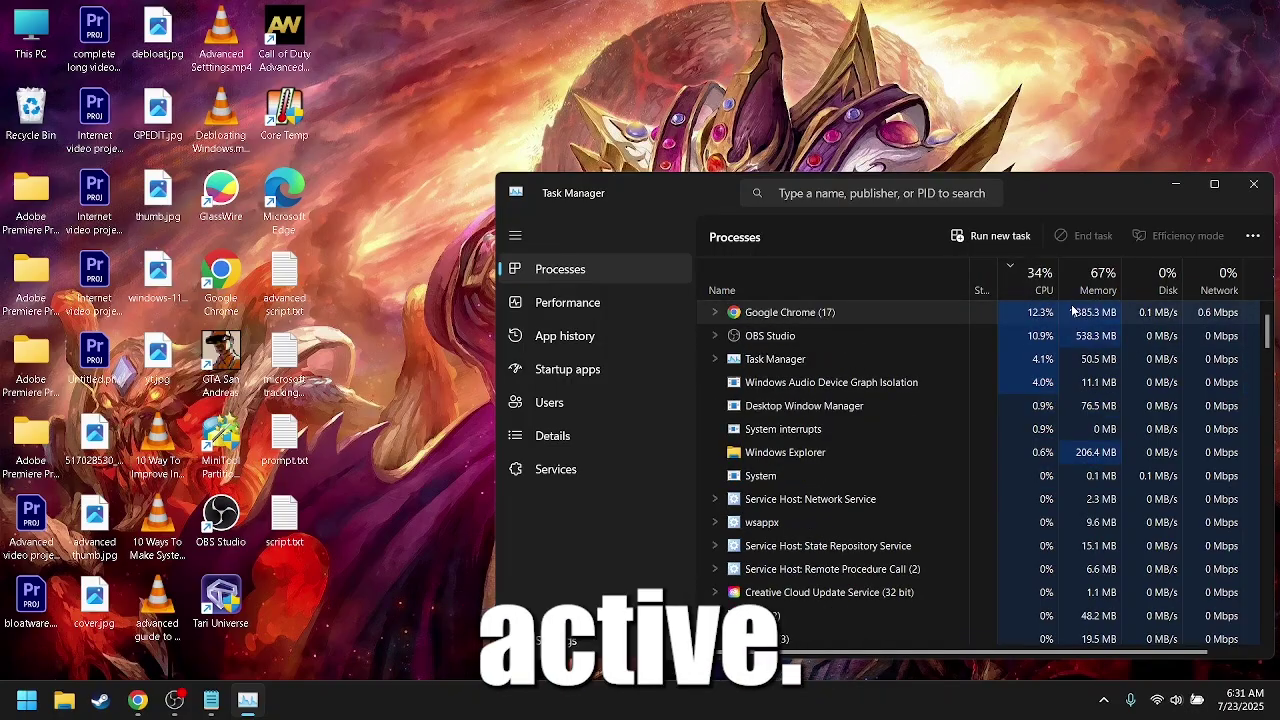
Close Task Manager to return to the desktop.
click(1254, 185)
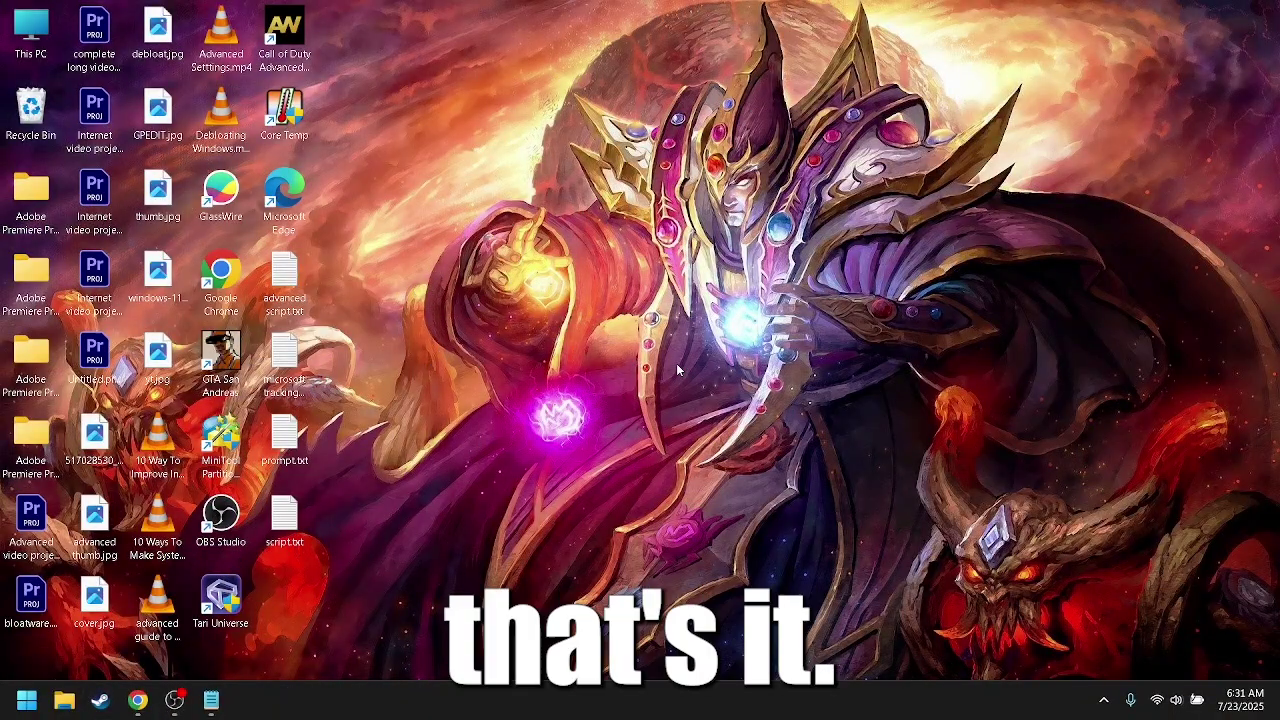
key(super)
text(event)
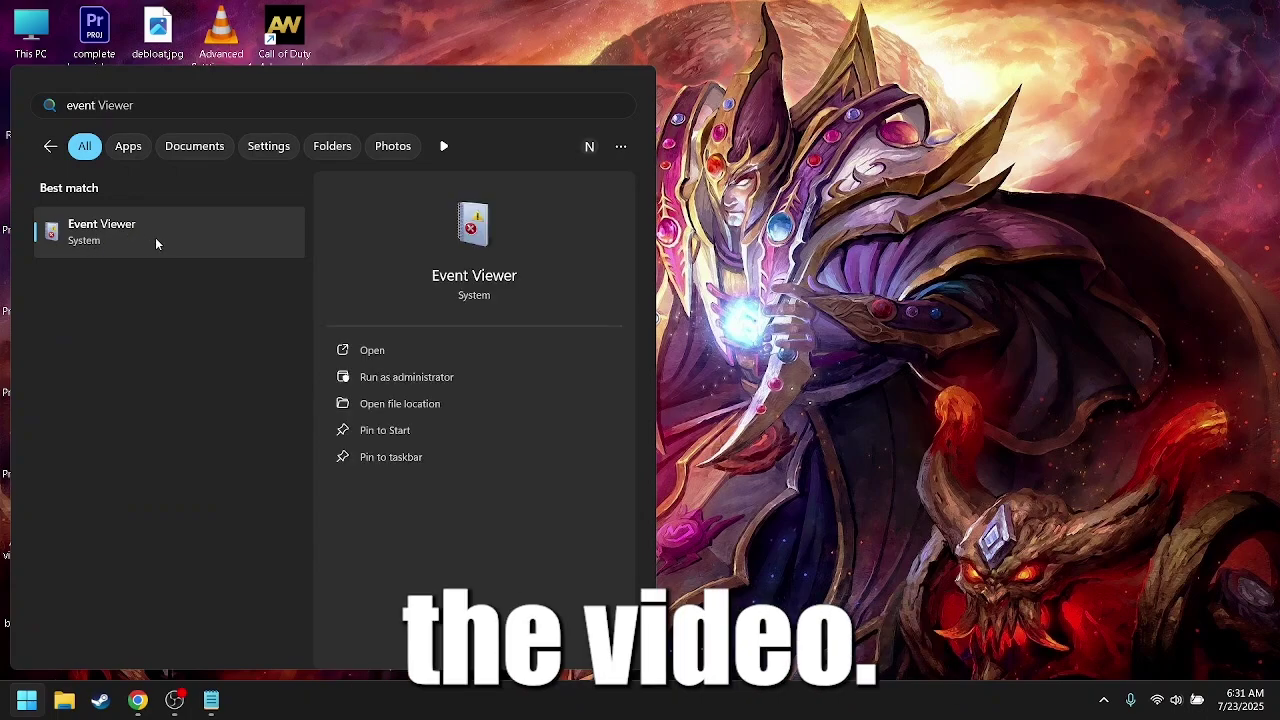
click(900, 450)
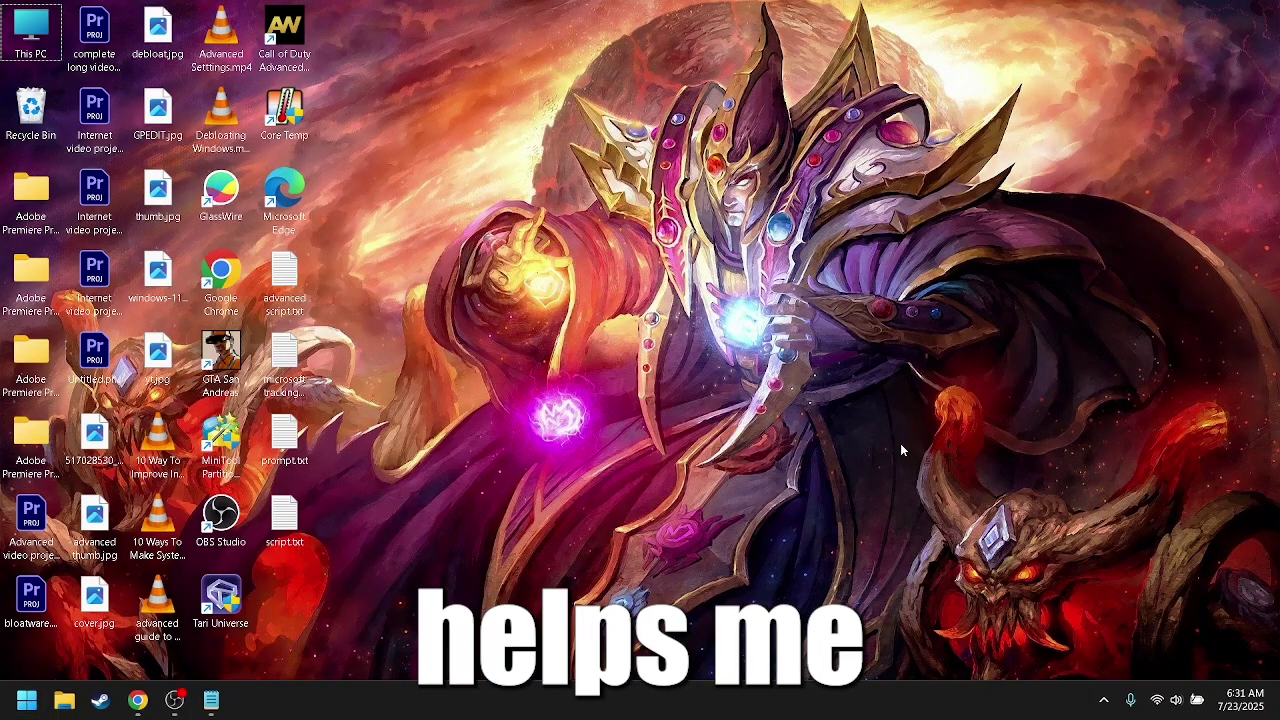